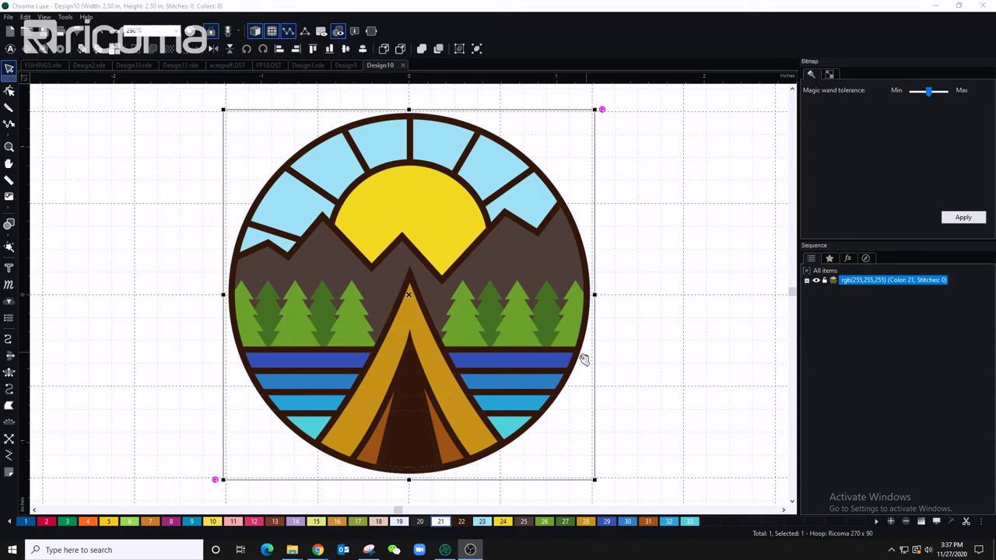
Step: Start a complex fill and trace the mountain ridge from the circle's left edge across all peaks to the rightmost peak
left_click(9, 407)
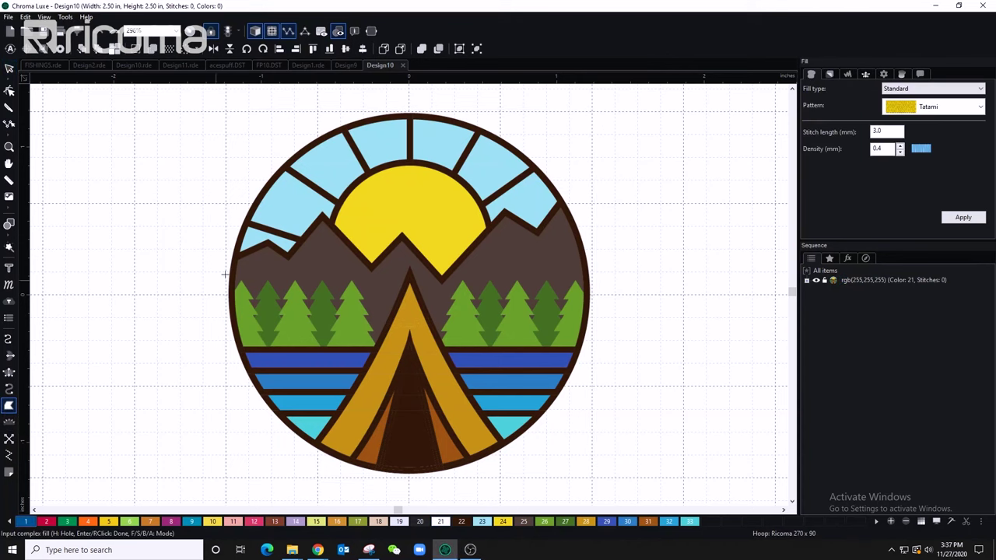
scroll(242, 257, "up", 1)
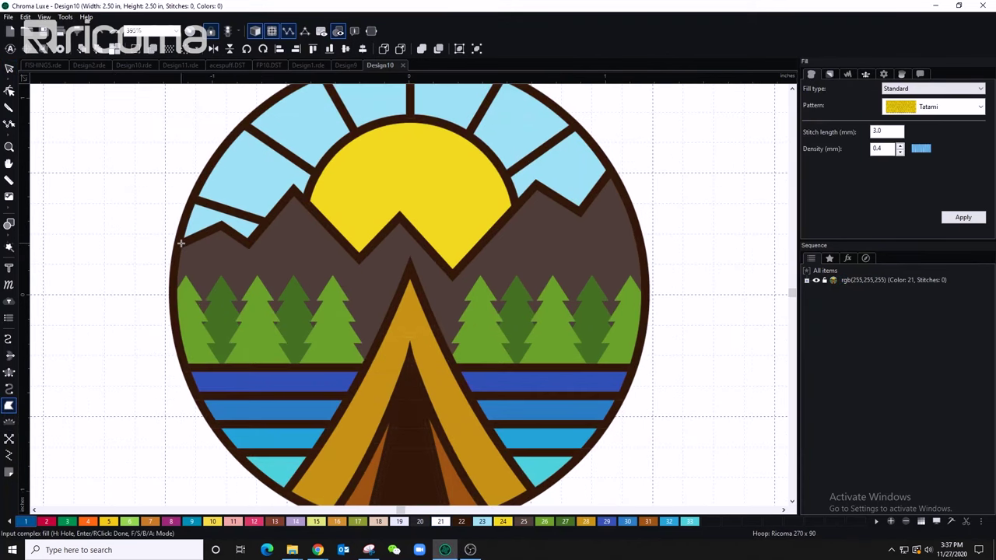
left_click(181, 248)
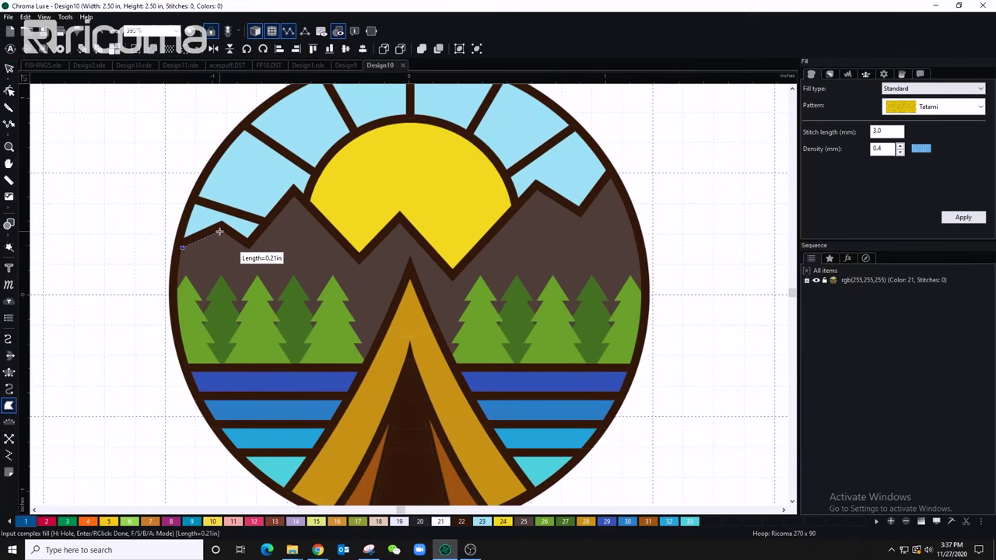
left_click(219, 231)
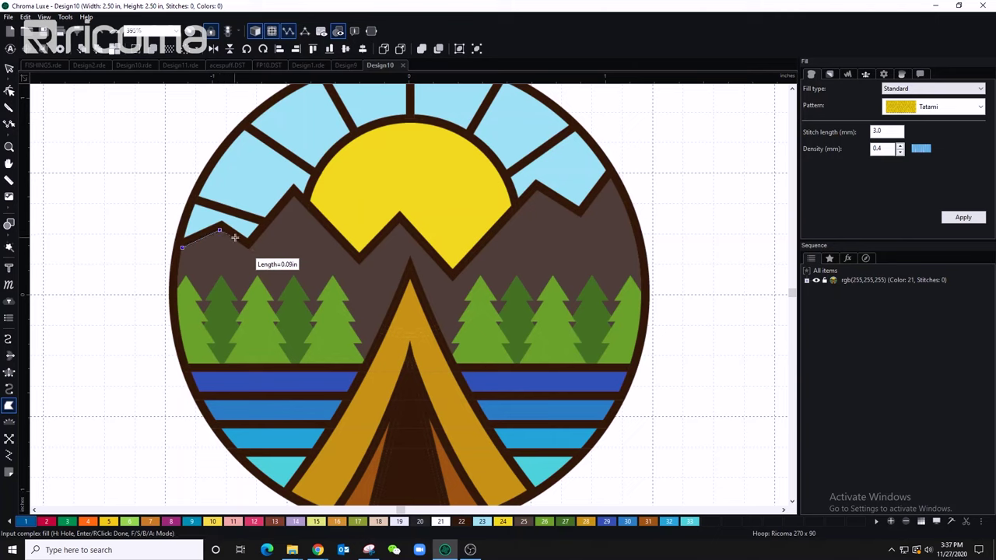
left_click(249, 248)
left_click(293, 197)
left_click(358, 264)
left_click(398, 223)
left_click(452, 281)
left_click(537, 191)
left_click(581, 217)
left_click(611, 179)
Step: Continue the outline down the circle's right edge, along the top of the lake and around the tent tip, and finish the fill
left_click(628, 215)
left_click(642, 288)
left_click(636, 340)
left_click(632, 363)
left_click(457, 363)
left_click(179, 363)
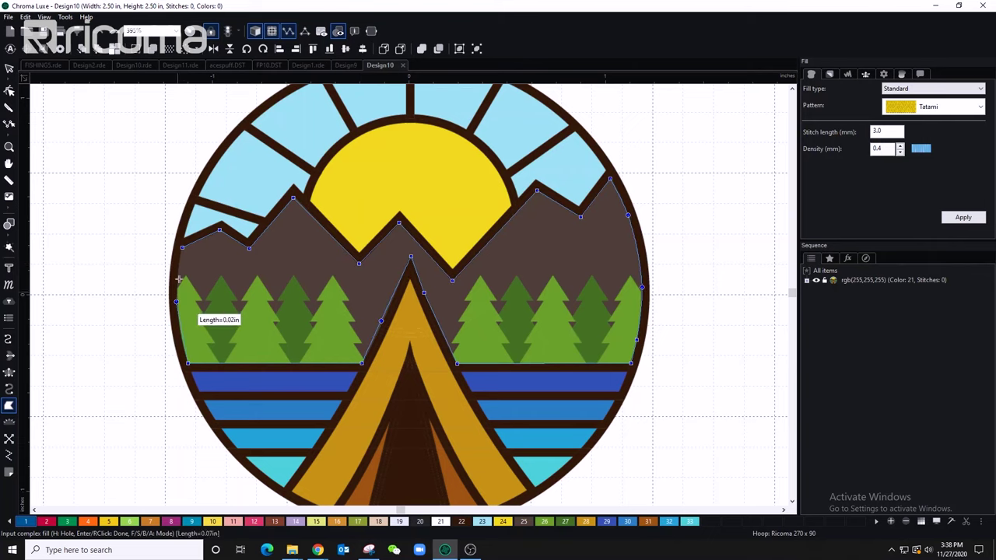
right_click(180, 258)
key("Escape")
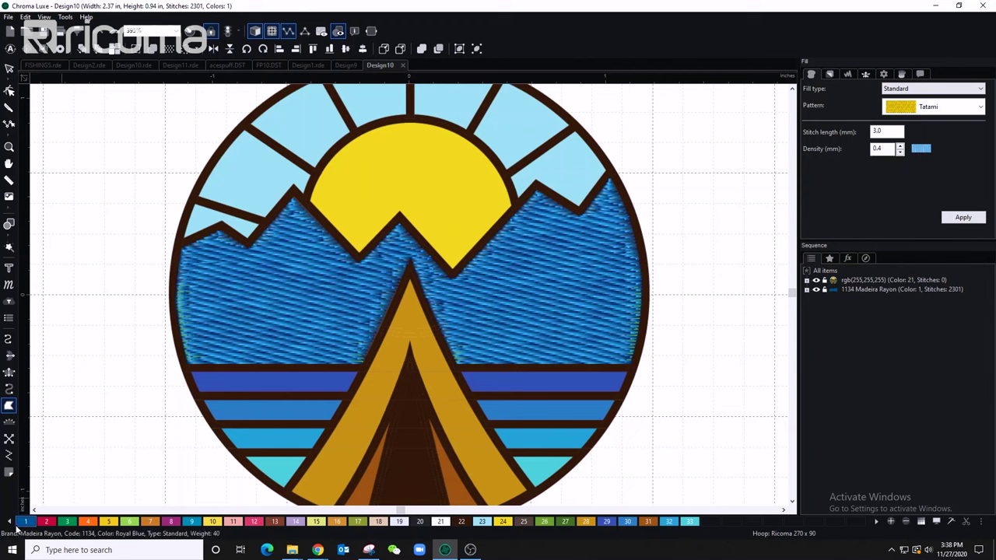
Step: Recolour the mountain fill with thread 13 (Cinnamon) and move its entry point to the lower-left corner and its exit point to the rightmost peak
left_click(200, 369)
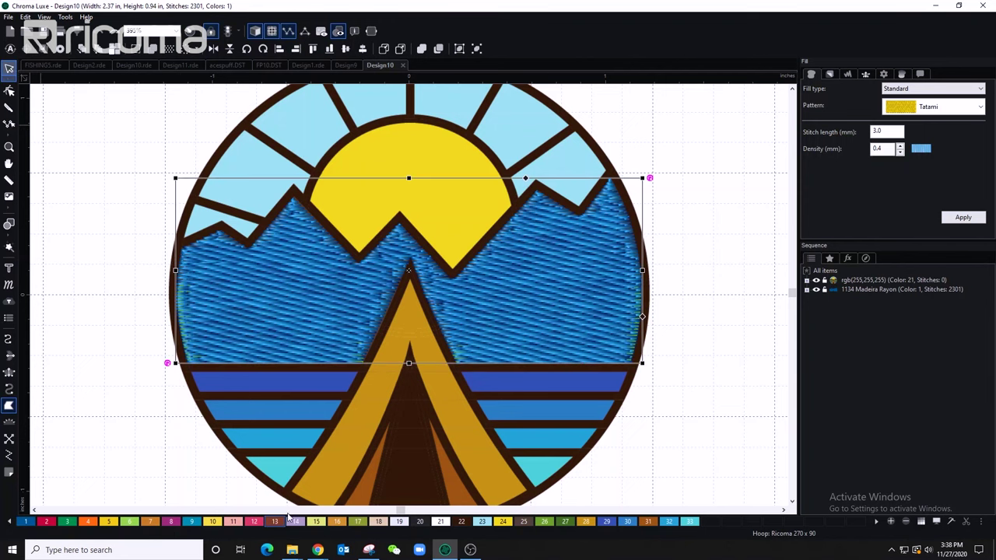
left_click(276, 520)
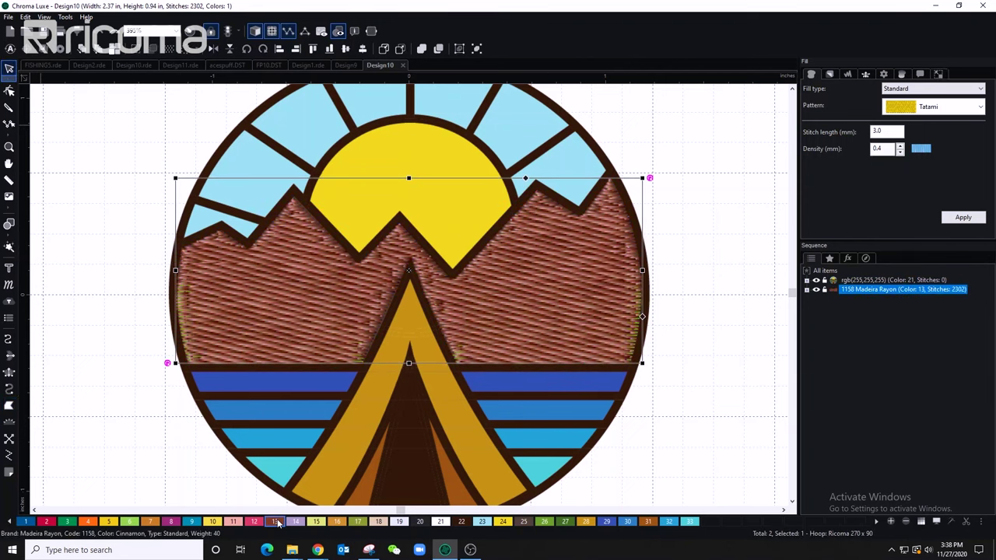
left_click(9, 90)
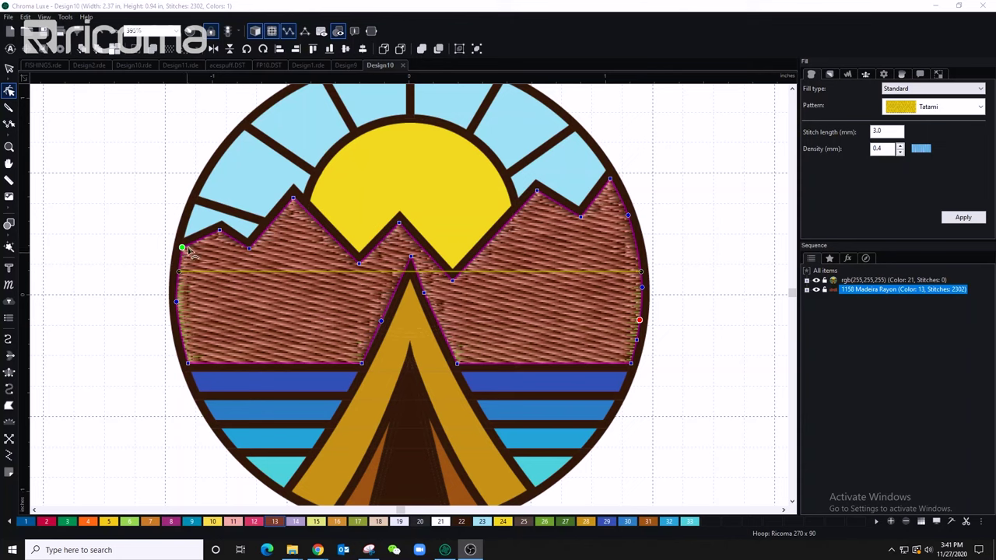
left_click_drag(184, 253, 184, 379)
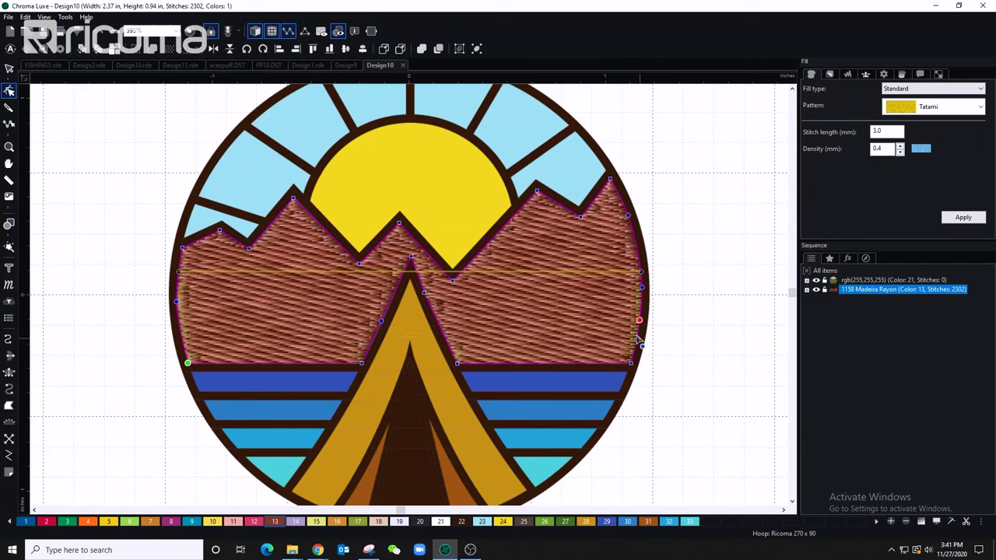
mouse_move(639, 322)
left_mouse_down()
mouse_move(672, 212)
mouse_move(616, 155)
left_mouse_up()
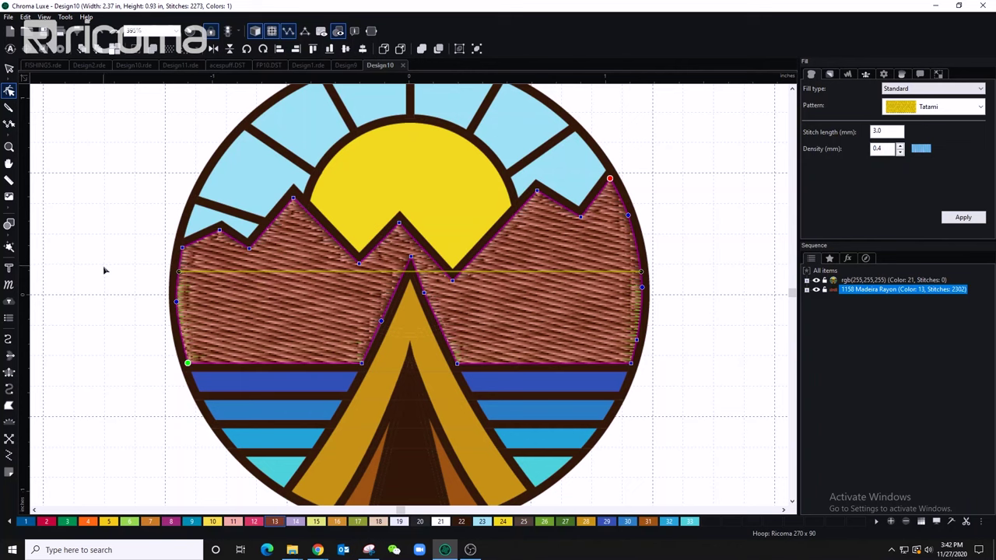
Step: Preview the stitch-out sequence of the mountain fill
left_click(191, 31)
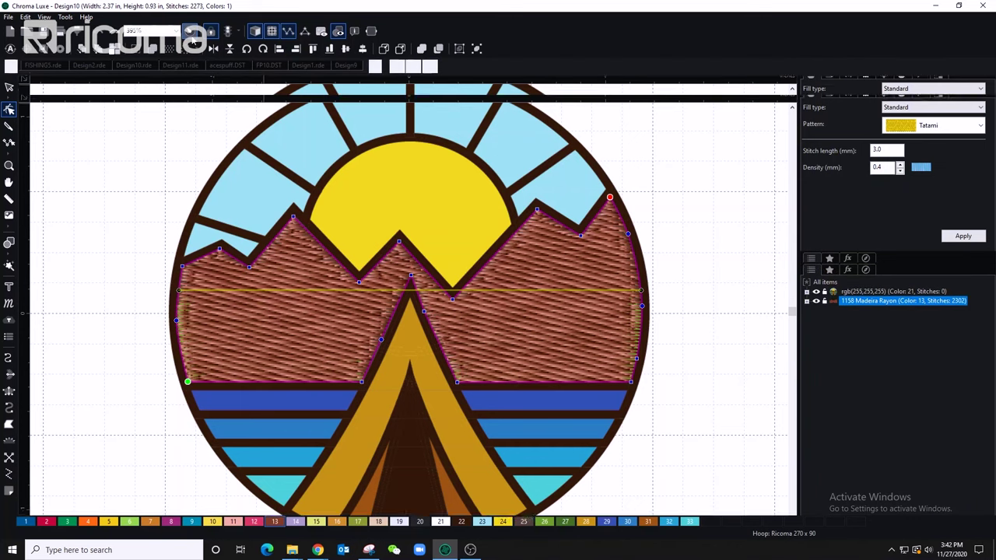
left_click_drag(13, 67, 387, 34)
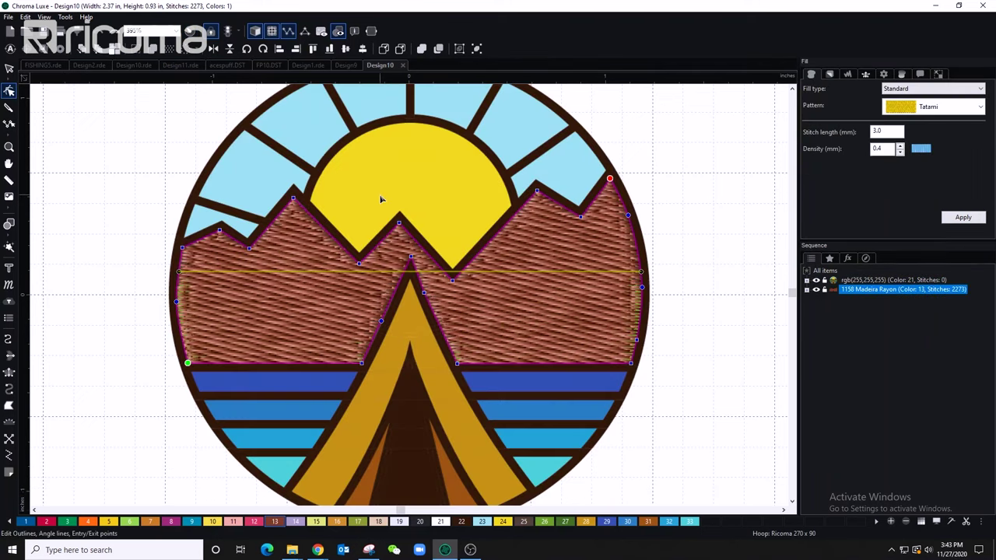
Step: Create a complex fill from the artwork's sun area with the magic wand
left_click(9, 406)
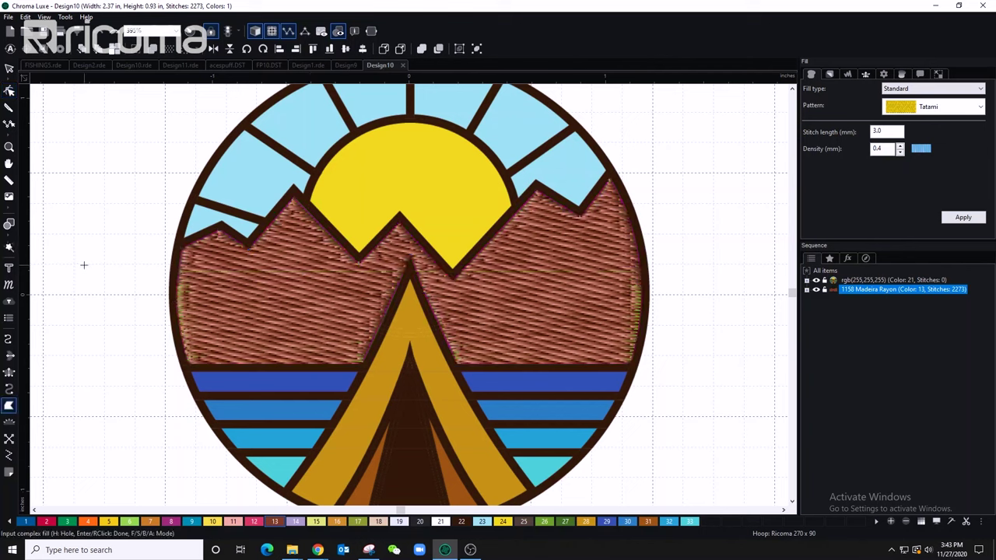
left_click(9, 248)
left_click(404, 167)
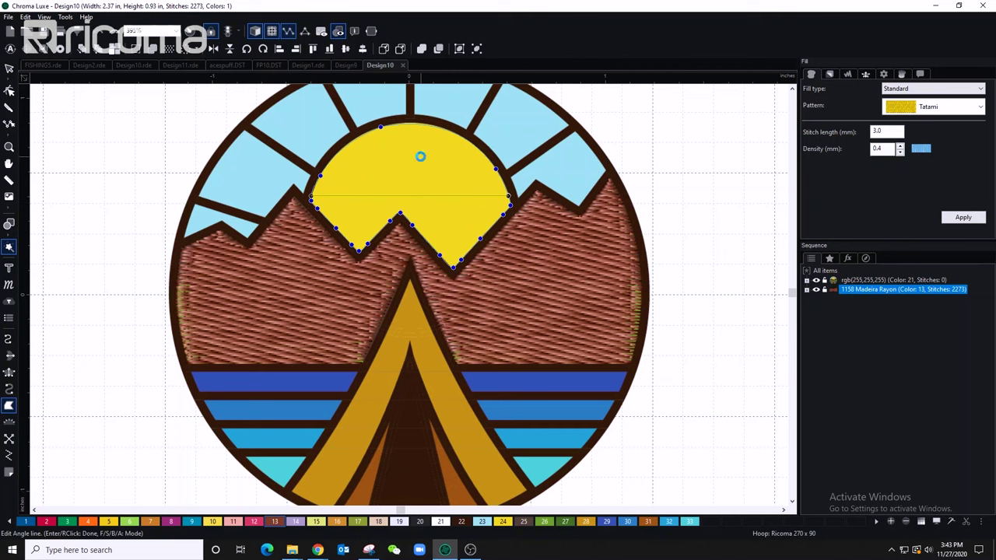
key("Return")
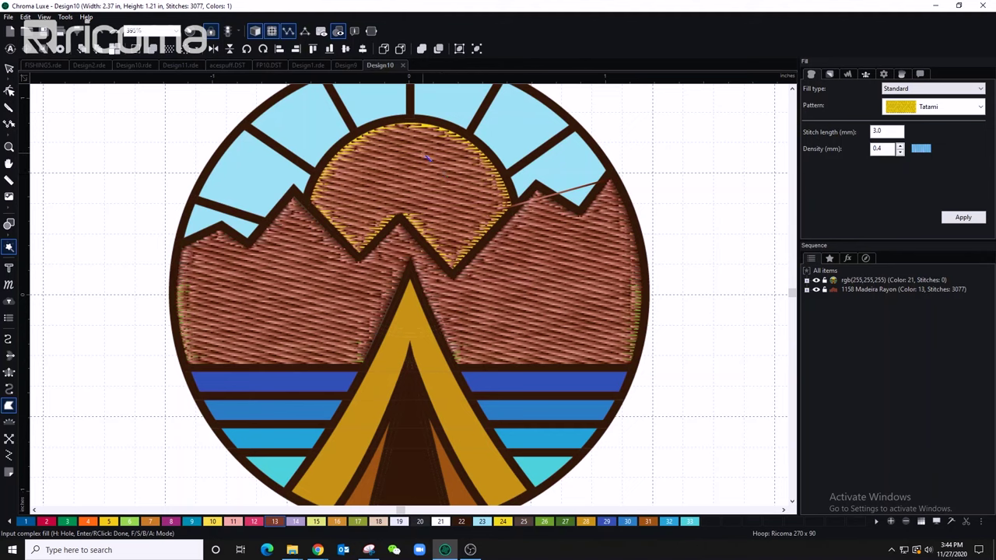
Step: Recolour the sun's complex fill with thread 5 (Canary)
left_click(808, 290)
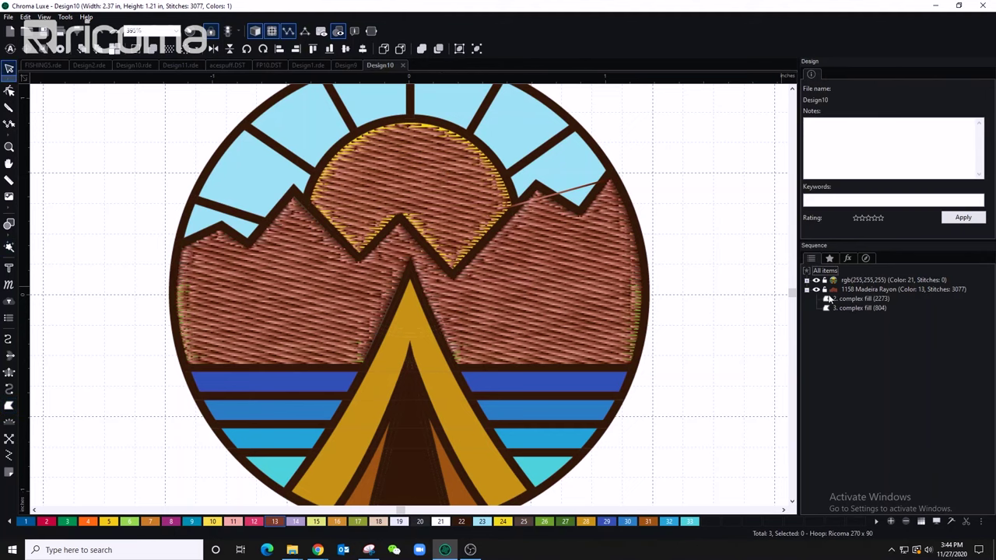
left_click(831, 310)
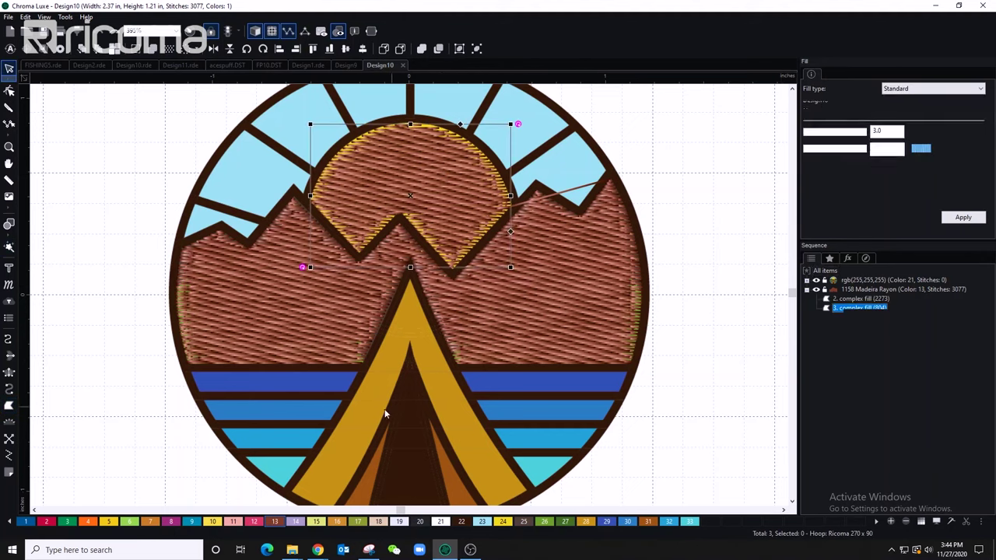
left_click(107, 521)
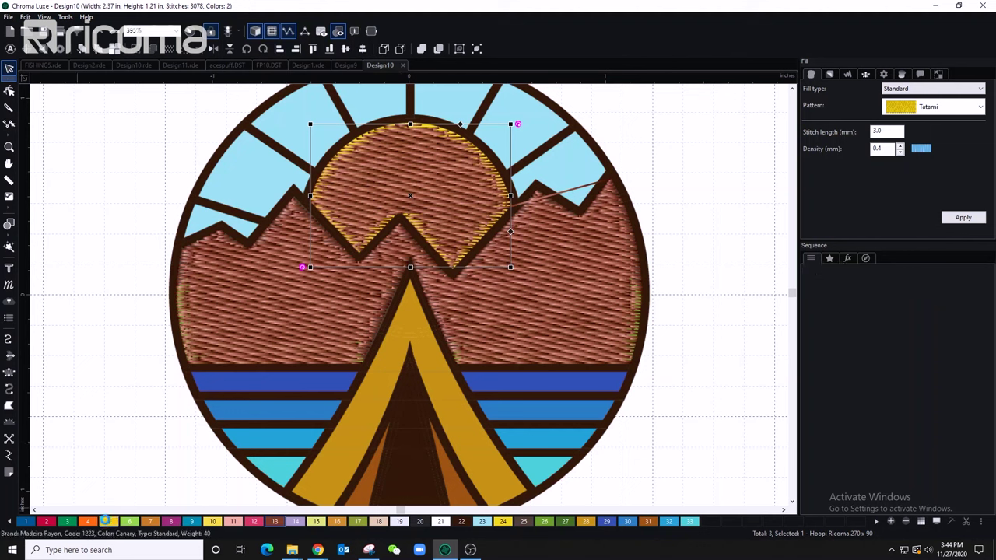
Step: Convert the outline points at the sun fill's two lower tips and its left corner to Line points
left_click(10, 91)
scroll(391, 183, "up", 1)
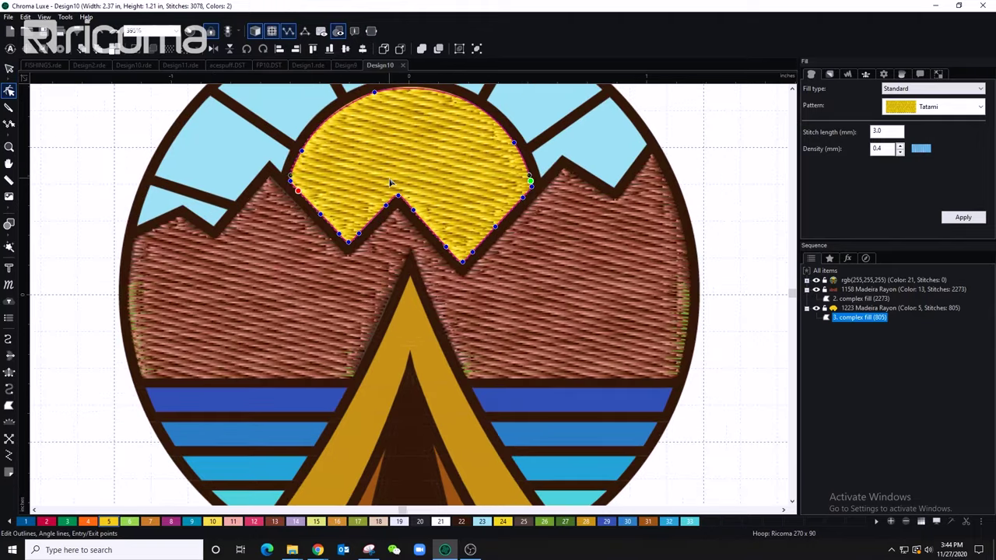
scroll(391, 183, "up", 1)
scroll(389, 186, "up", 1)
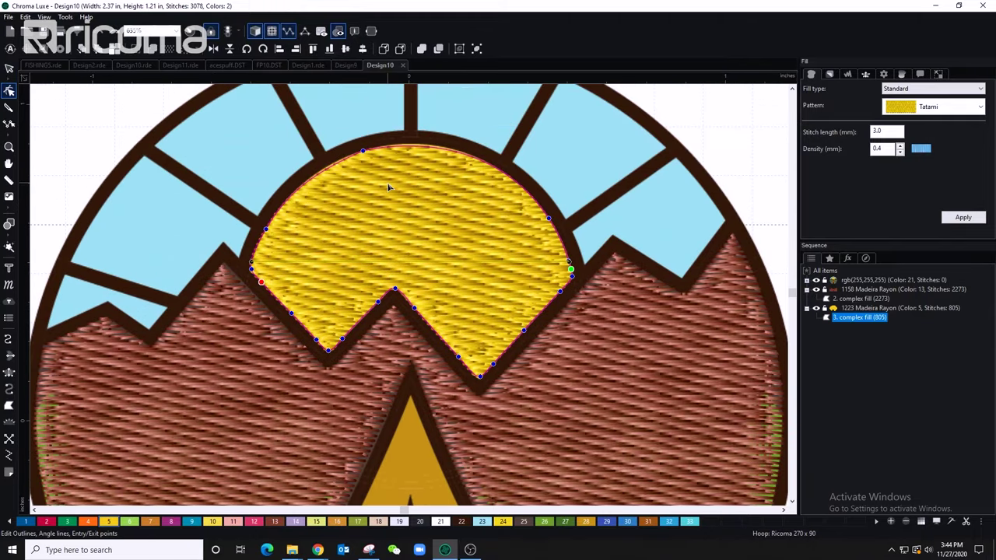
right_click(328, 351)
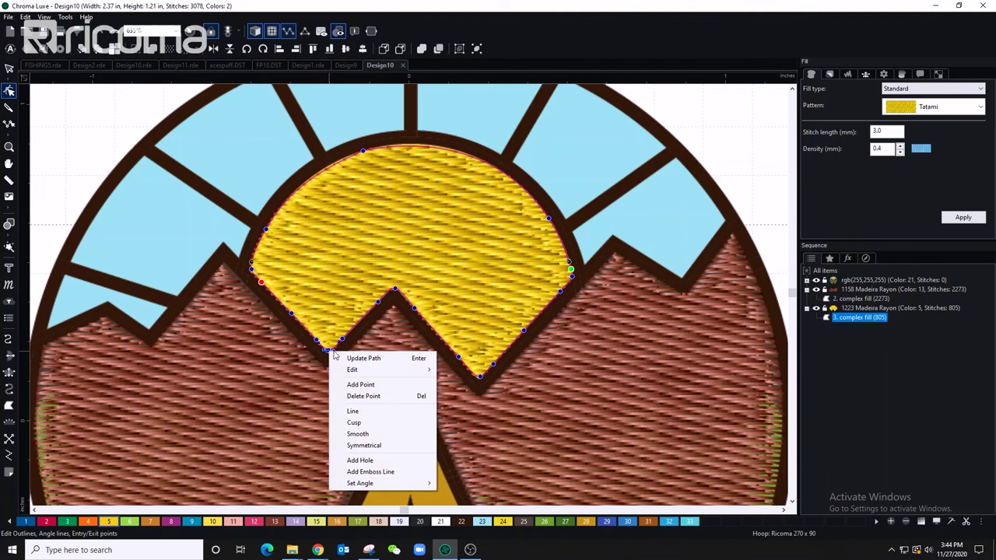
left_click(359, 412)
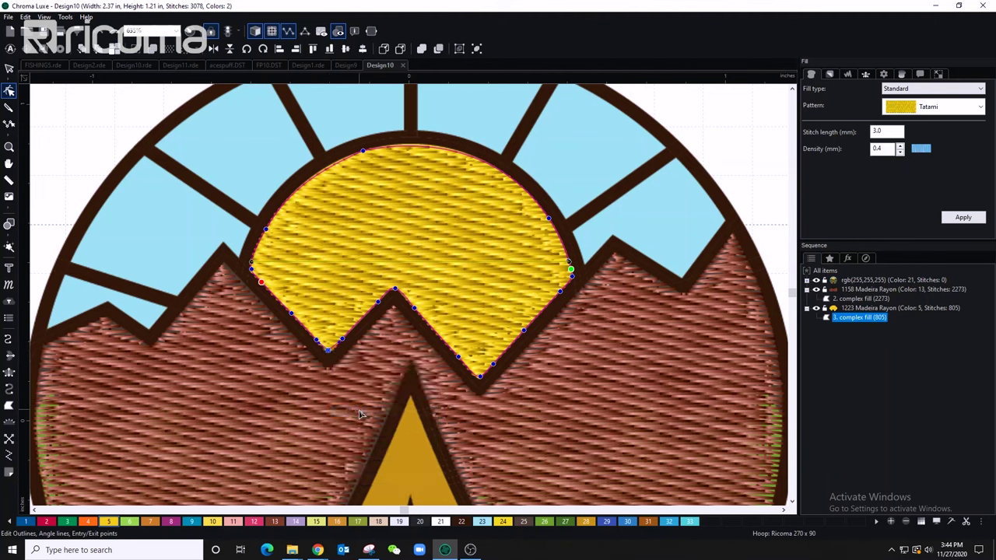
right_click(481, 378)
left_click(508, 437)
right_click(252, 268)
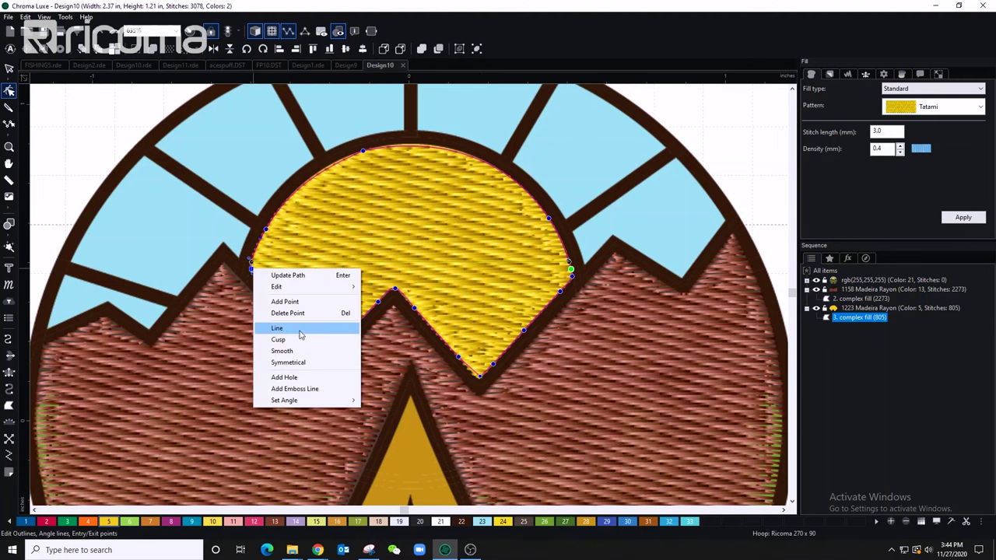
left_click(308, 333)
Step: Hide the background artwork to inspect the mountain and sun fills on their own, and show it again
key("minus")
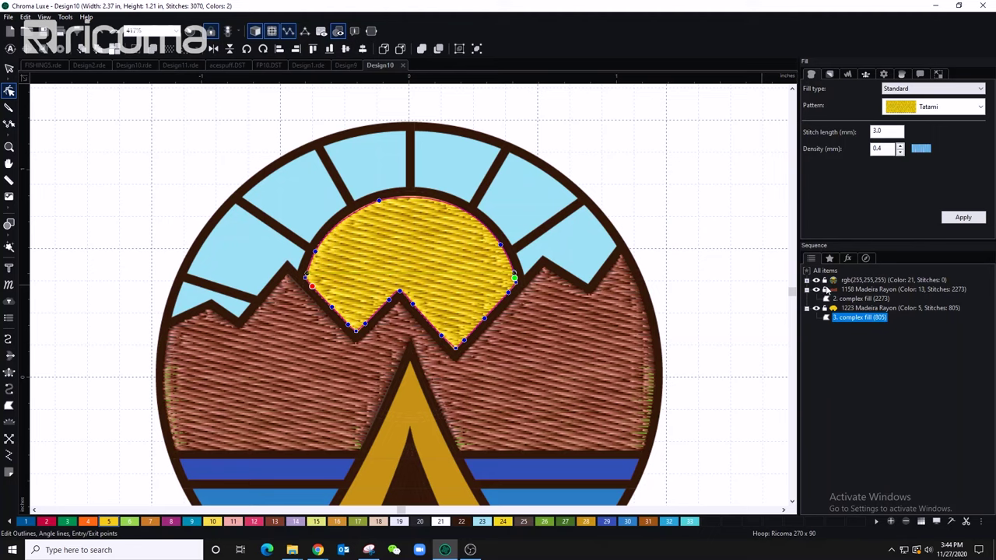
key("minus")
mouse_move(834, 283)
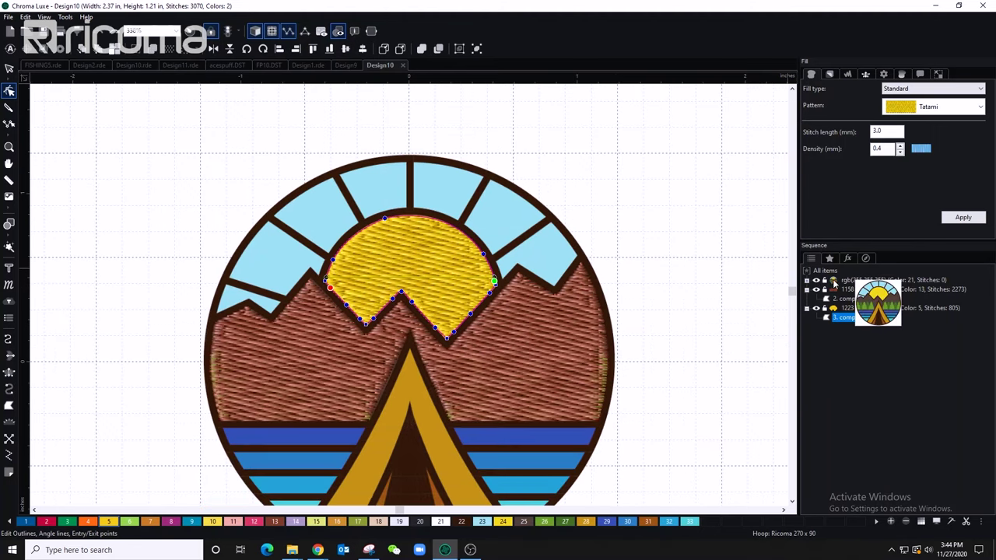
left_click(817, 282)
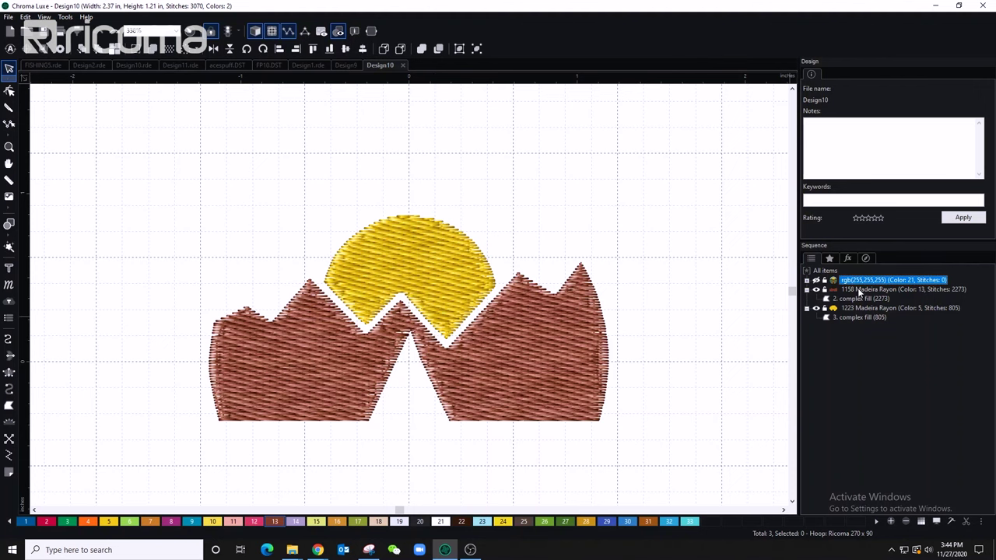
left_click(481, 255)
scroll(478, 282, "up", 1)
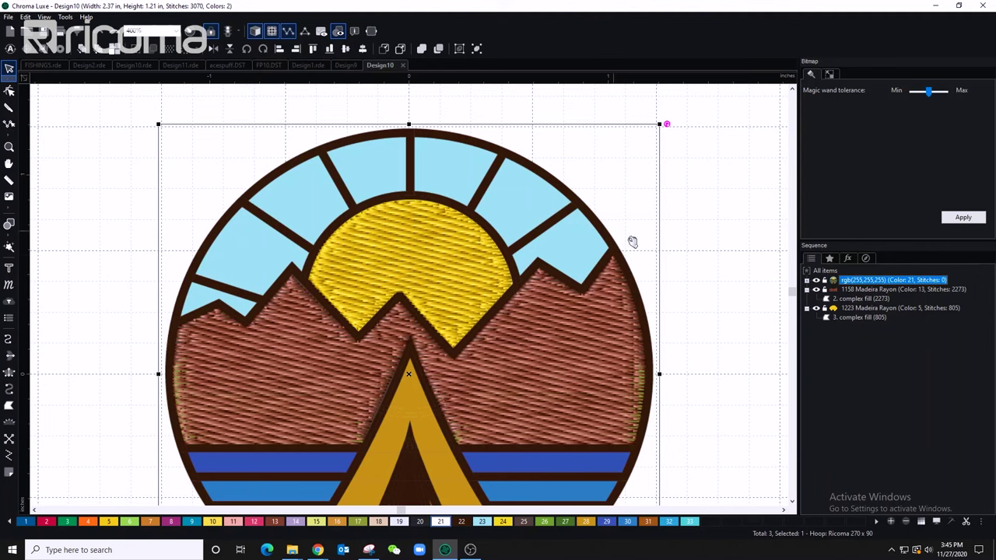
Step: Start a complex fill for the sky and trace its lower edge along the left mountain ridge to the sun
left_click(9, 407)
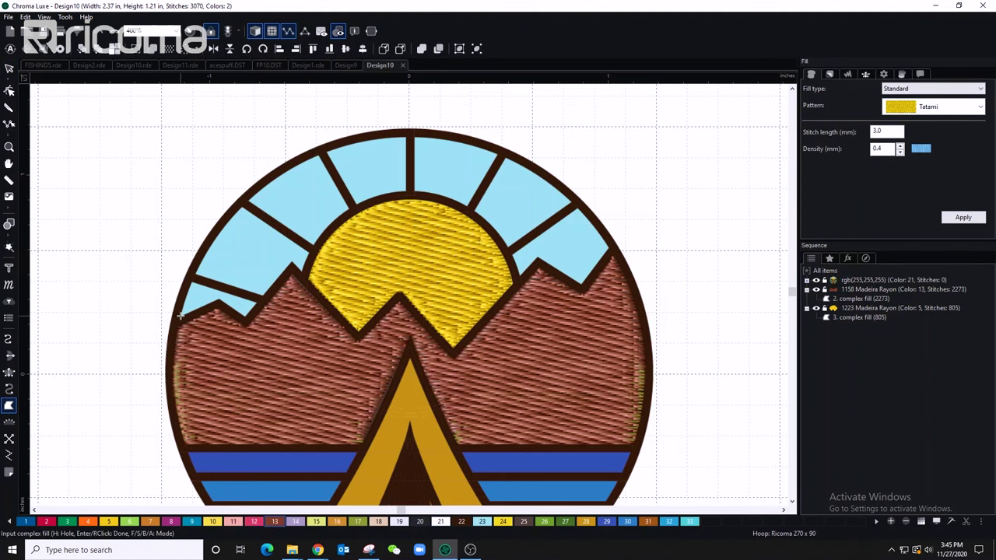
scroll(179, 314, "up", 2)
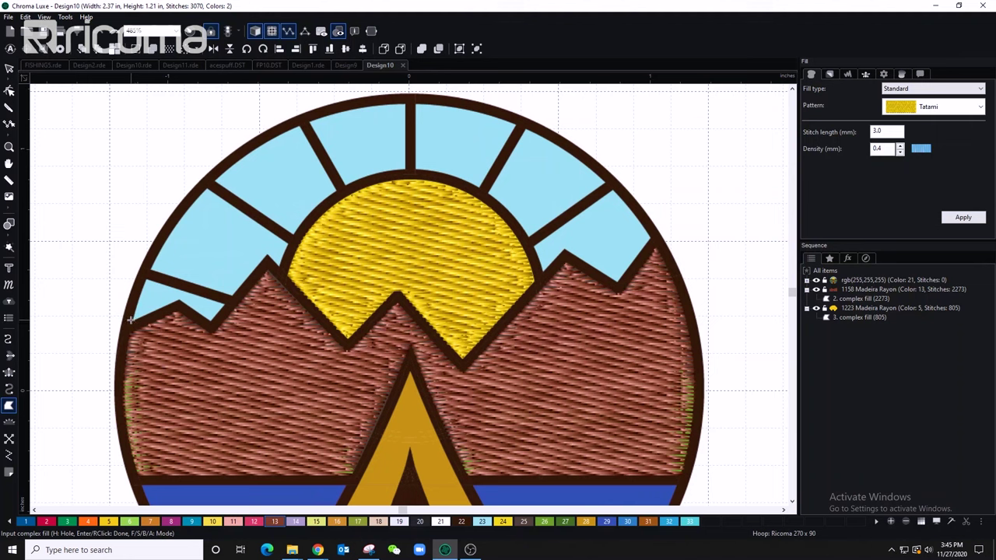
left_click(132, 319)
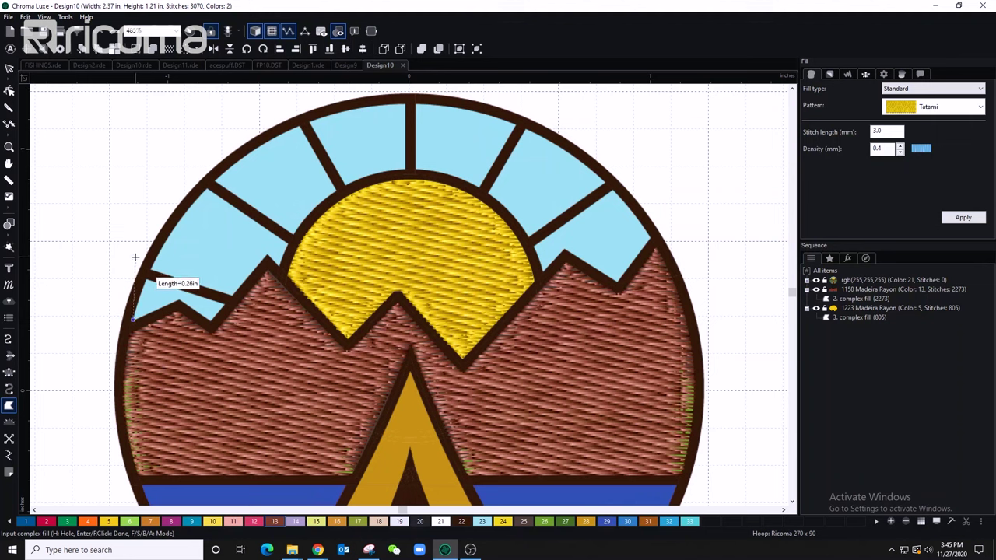
left_click(179, 300)
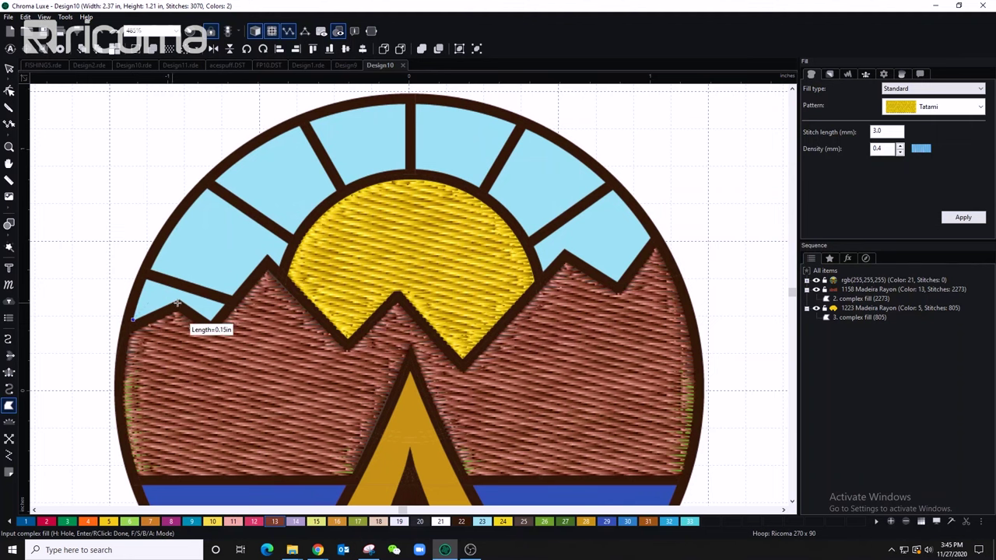
left_click(210, 321)
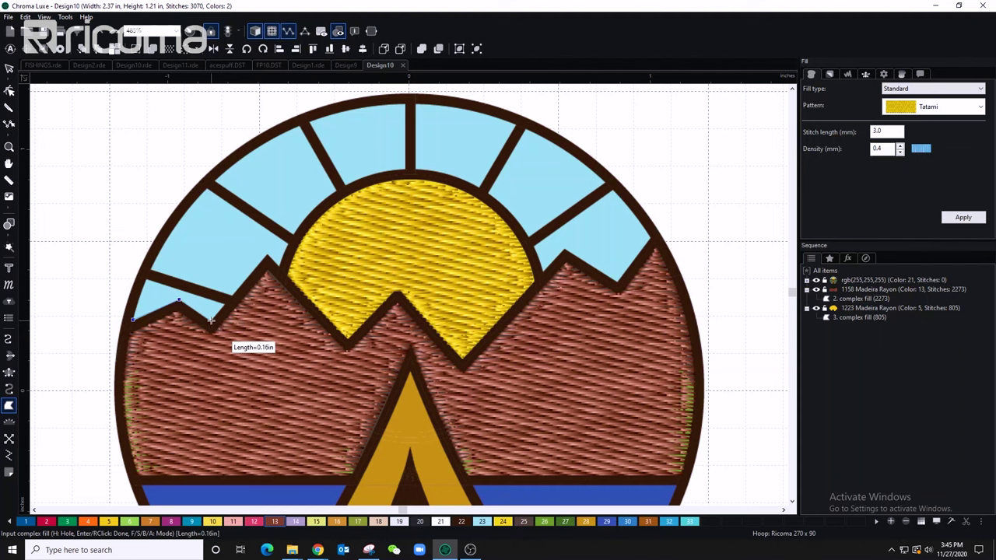
left_click(266, 255)
left_click(278, 267)
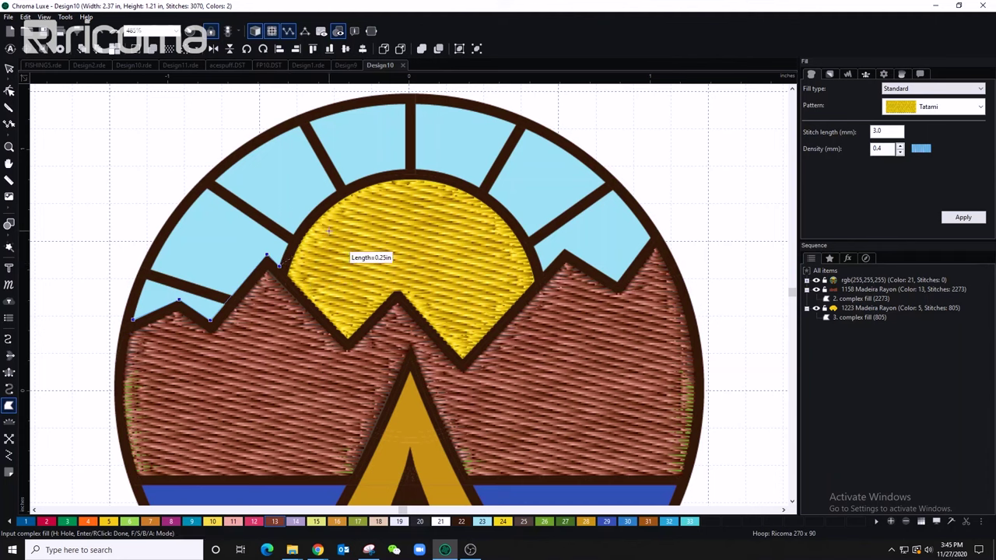
Step: Continue the sky outline with curve points over the sun's arc, down to where it meets the right mountain
left_click(298, 226)
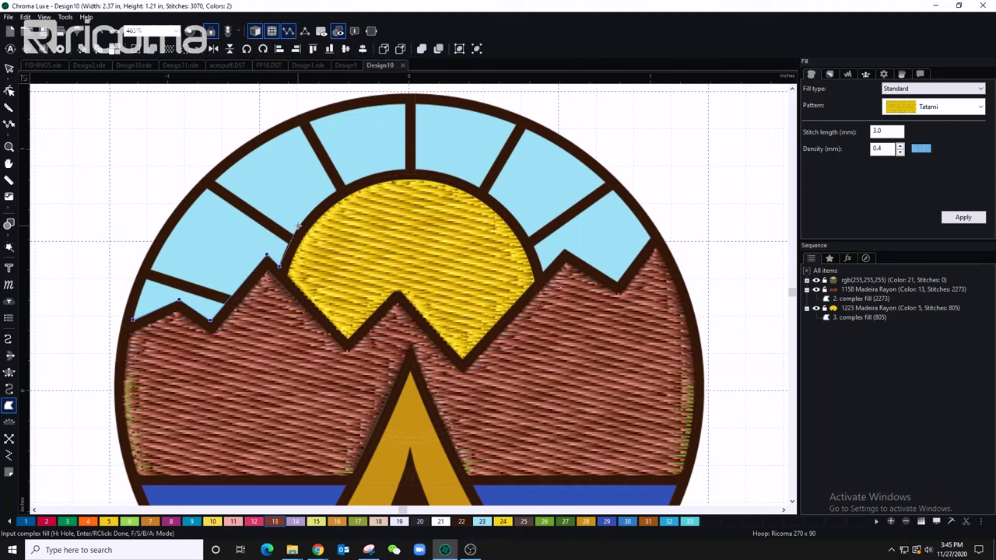
left_click(356, 179)
left_click(435, 170)
left_click(508, 210)
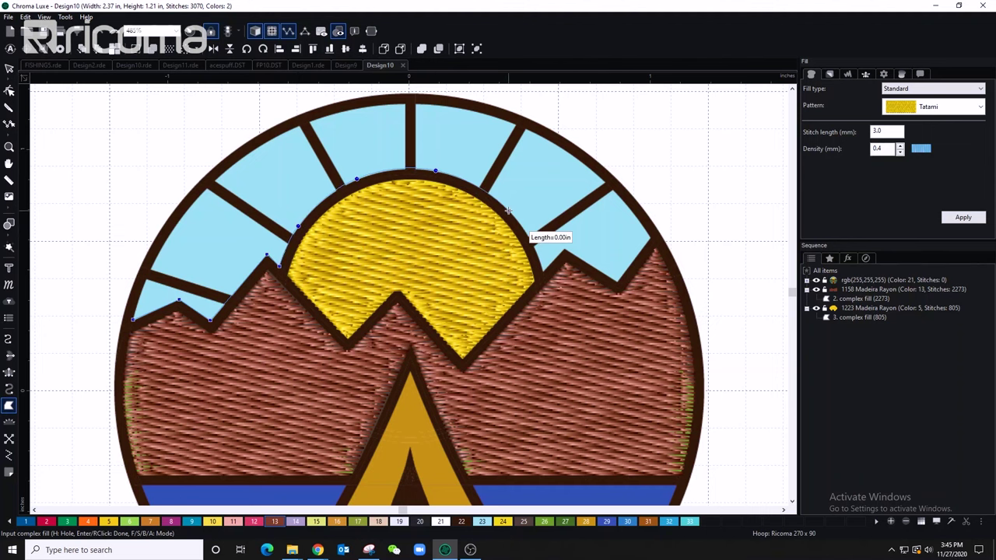
left_click(537, 253)
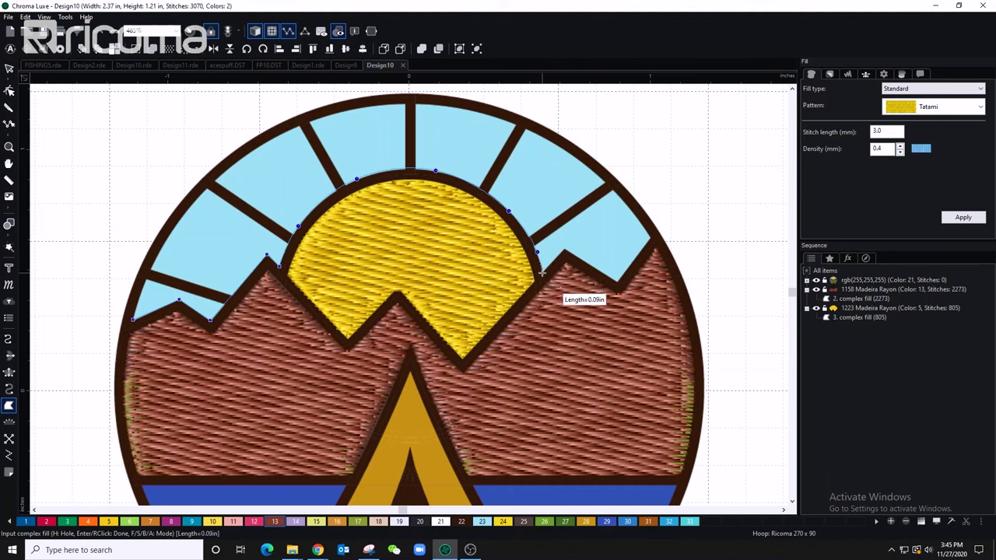
left_click(542, 273)
Step: Finish the sky fill along the right mountain ridge and the circle's inner rim, and recolour it with thread 9
left_click(565, 250)
left_click(619, 283)
left_click(592, 167)
left_click(405, 108)
left_click(221, 175)
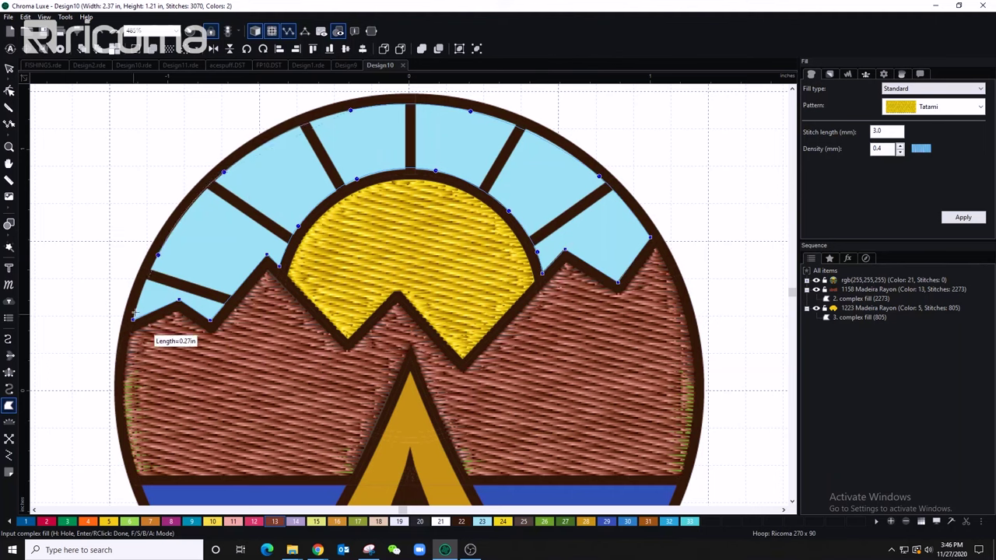
right_click(137, 311)
left_click(876, 325)
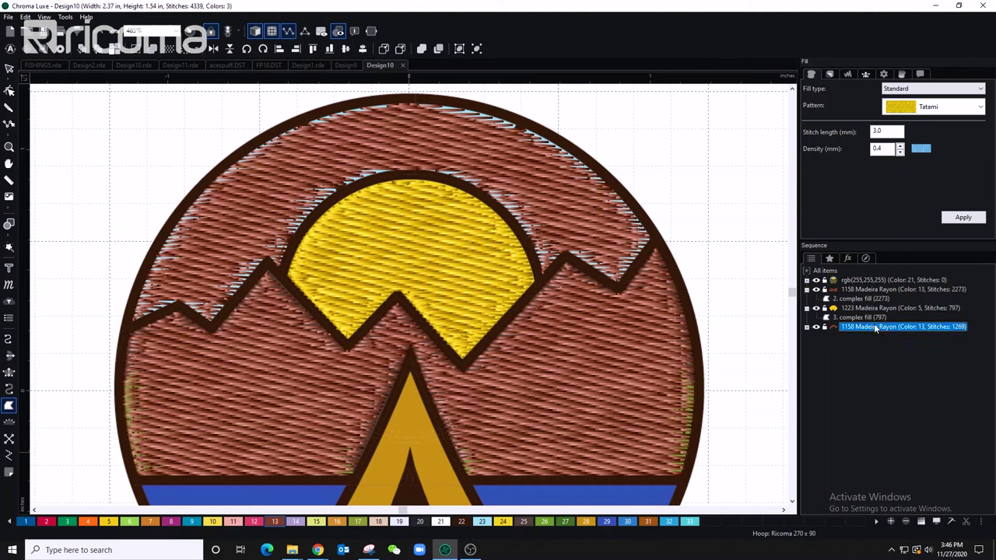
left_click(195, 523)
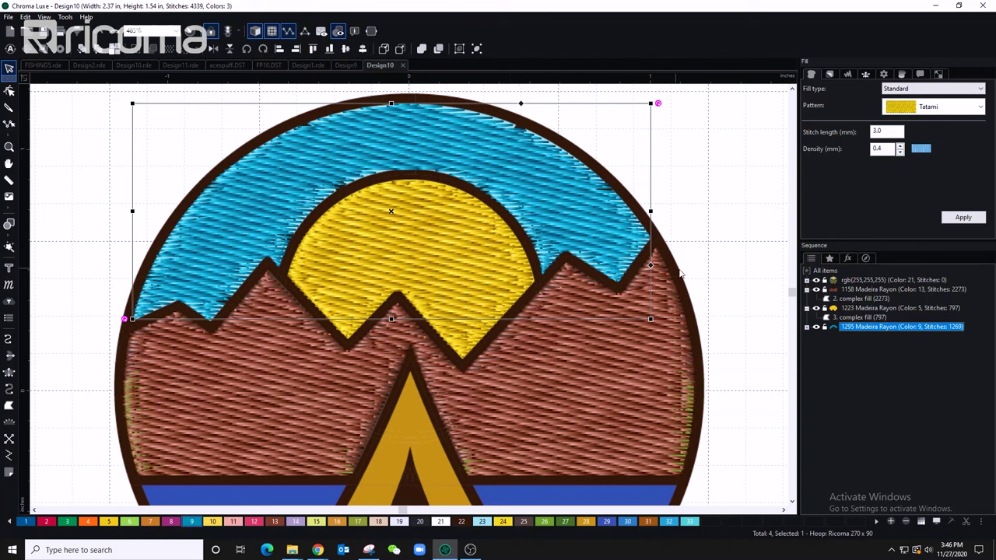
Step: Move the sky fill's entry point to its lower left corner and its exit point to the lower right tip
left_click(10, 91)
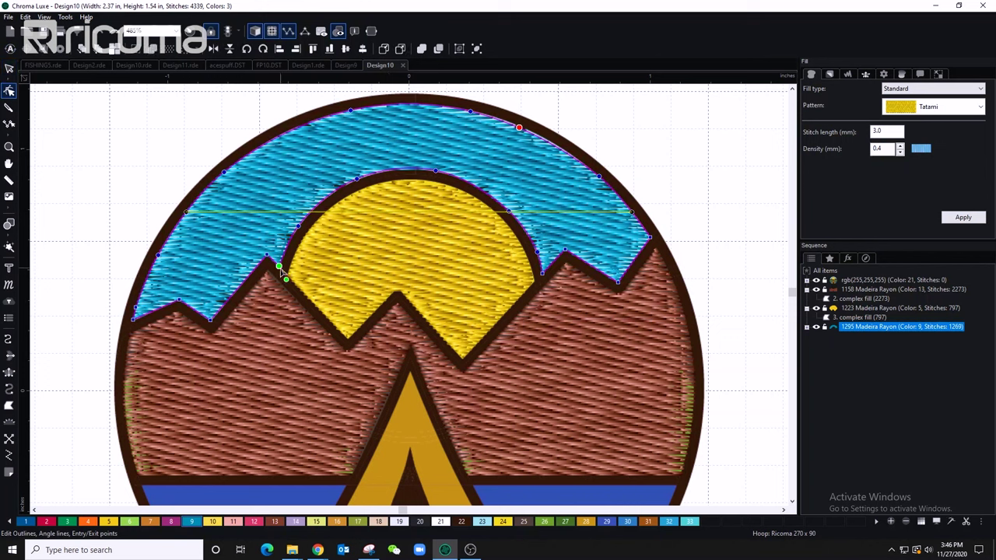
left_click_drag(278, 266, 107, 324)
left_click_drag(520, 129, 652, 335)
Step: Reposition the sky fill's angle line to run steeply from the outer rim to the top of the sun, and simulate the sewing
left_click_drag(185, 212, 339, 113)
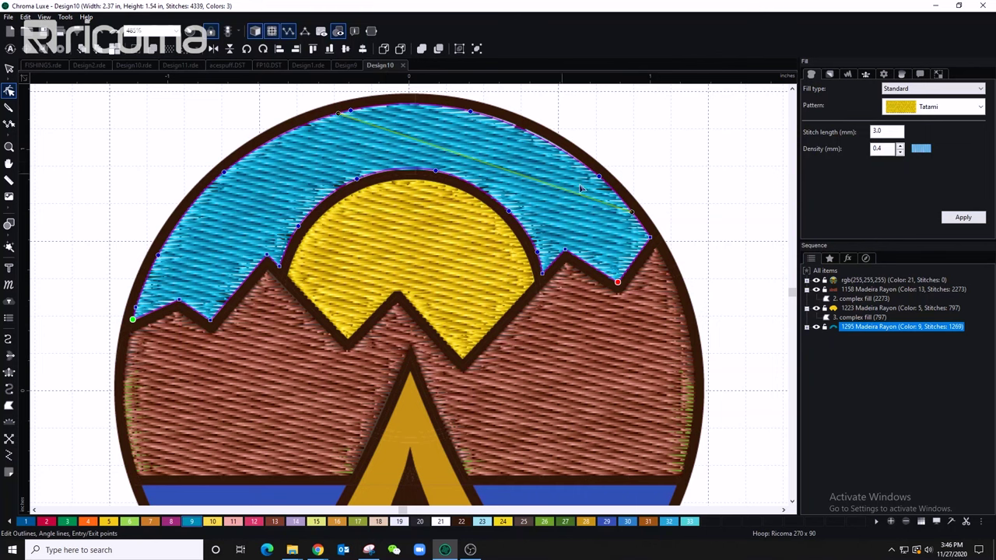
left_click_drag(634, 213, 389, 169)
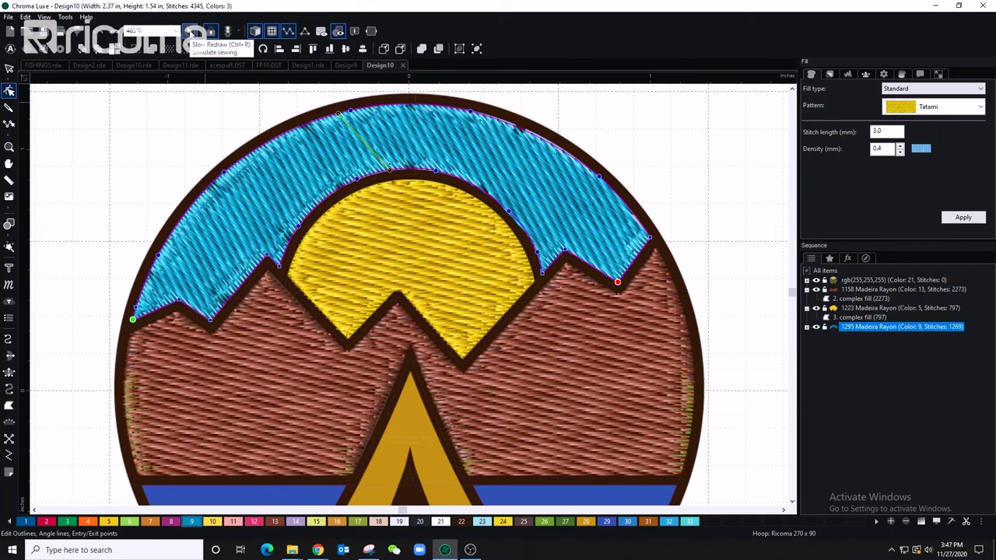
left_click(191, 32)
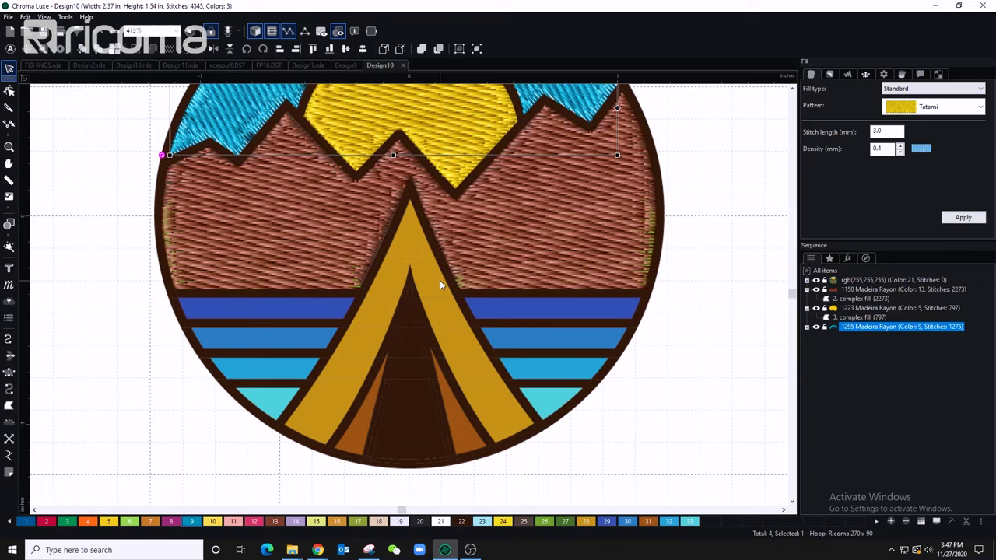
Step: Create complex fills from the two topmost water stripes with the magic wand, using colour 29
scroll(440, 280, "up", 1)
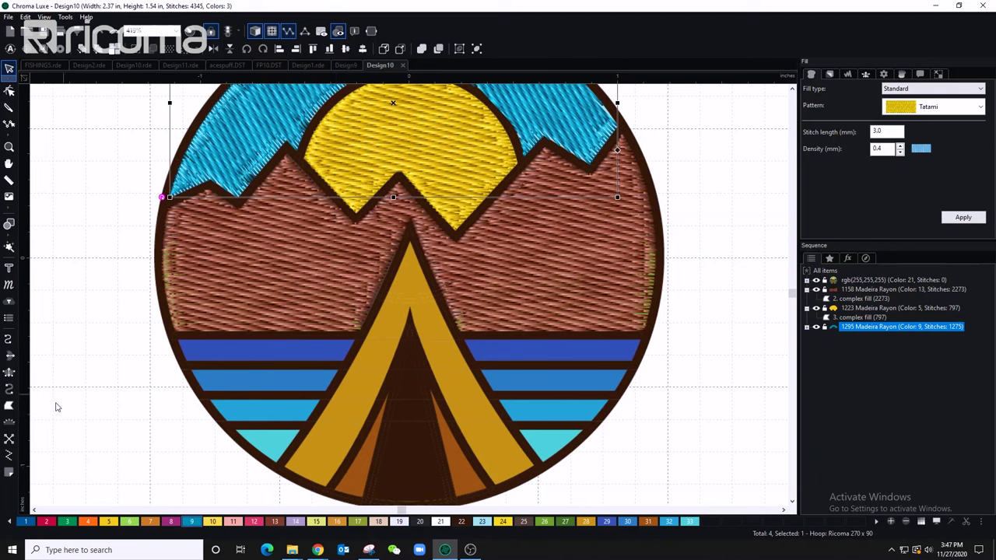
left_click(8, 405)
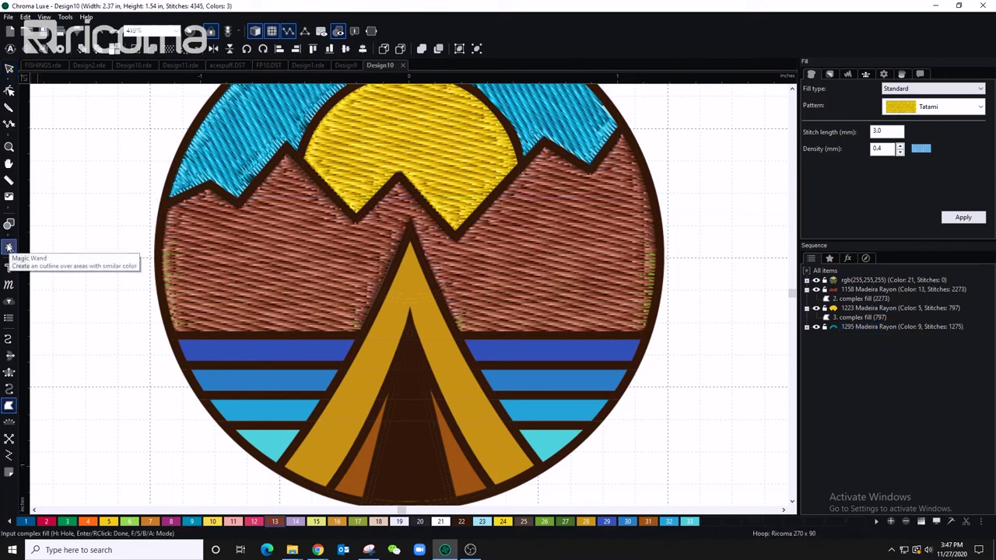
left_click(8, 247)
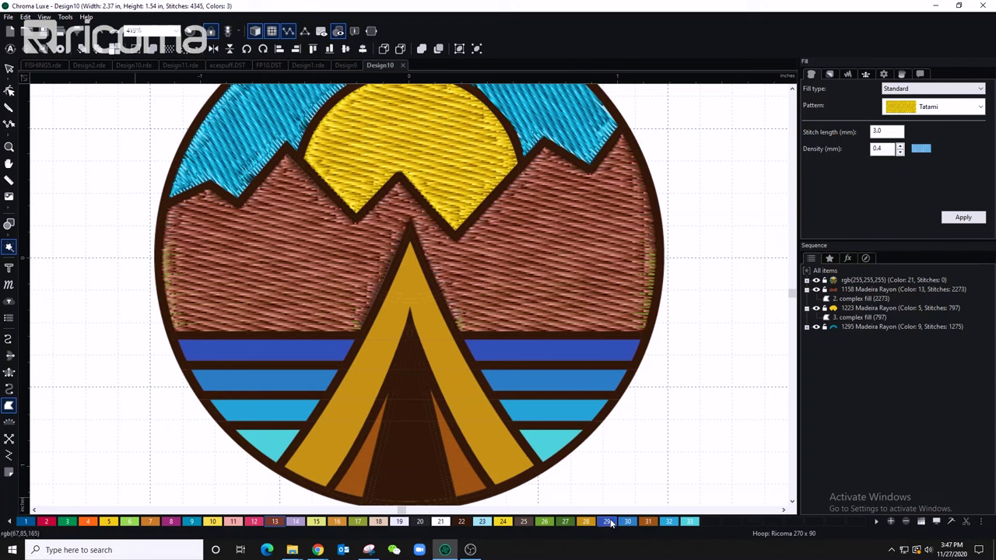
left_click(288, 355)
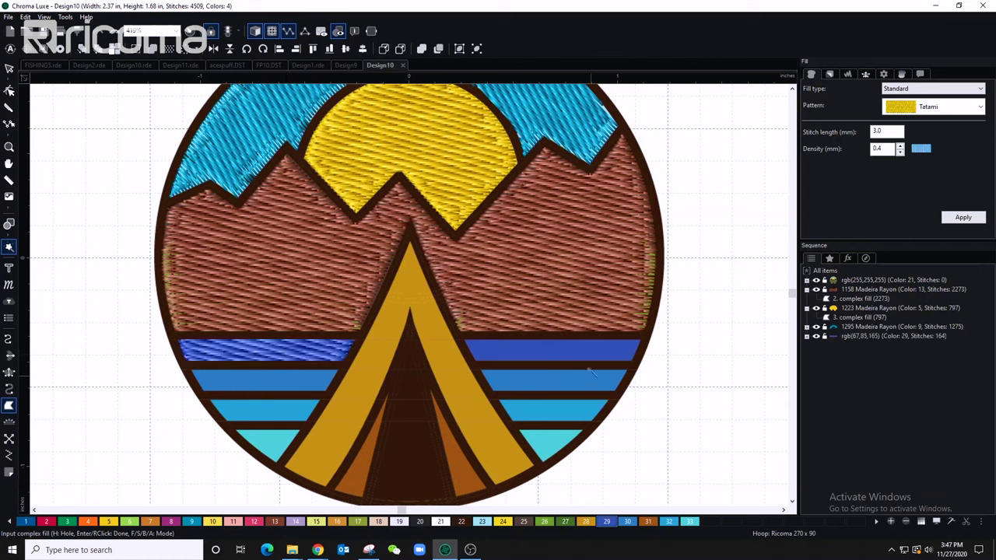
left_click(553, 353)
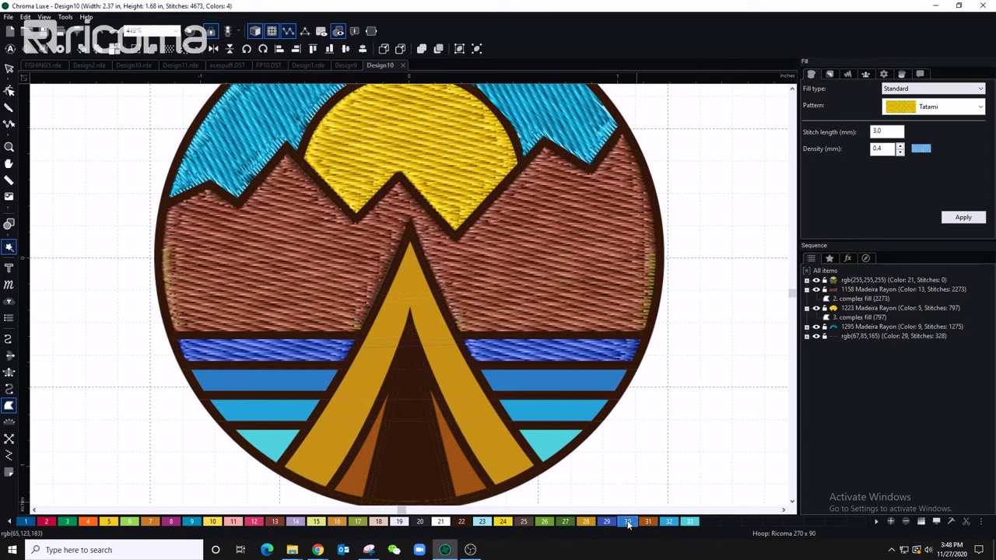
Step: Create magic wand complex fills for the second pair of water stripes in colour 30
left_click(265, 383)
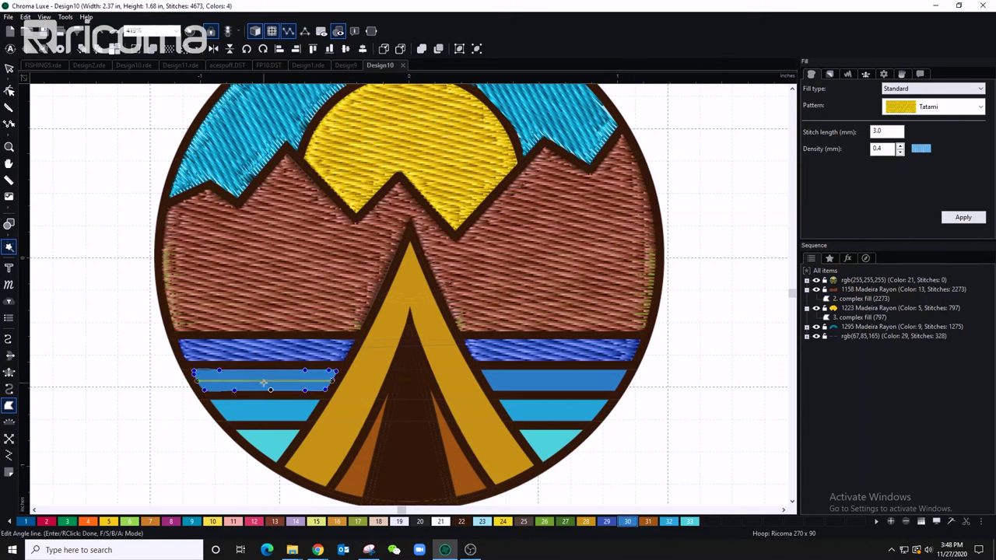
key("Return")
left_click(553, 384)
key("Return")
Step: Create magic wand complex fills for the third pair of water stripes in colour 32
left_click(267, 411)
key("Return")
left_click(553, 410)
key("Return")
Step: Create magic wand complex fills for the lowest pair of water stripes in colour 33
left_click(265, 444)
key("Return")
left_click(527, 444)
key("Return")
Step: Create a satin object from the tent's golden front with the magic wand, using thread 7
scroll(371, 412, "down", 2)
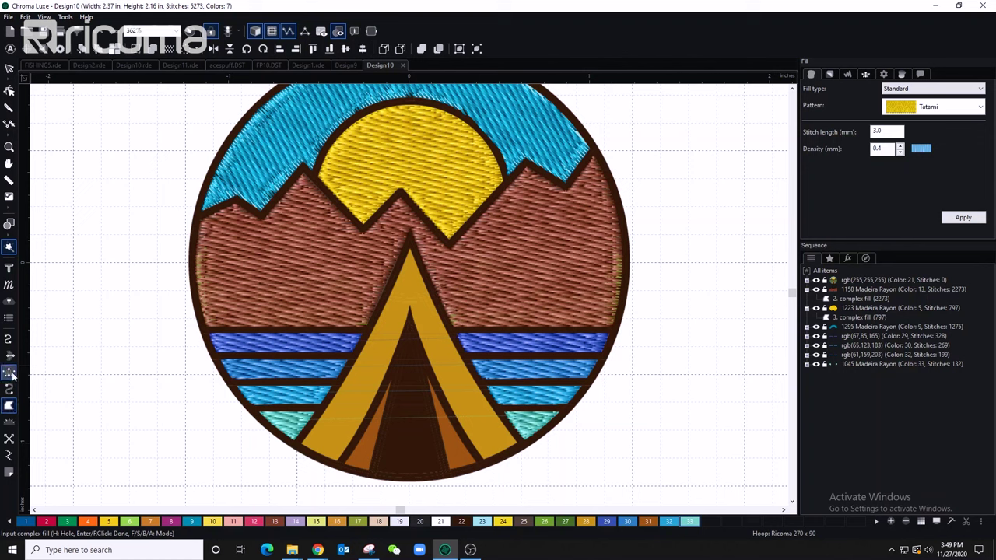
left_click(10, 356)
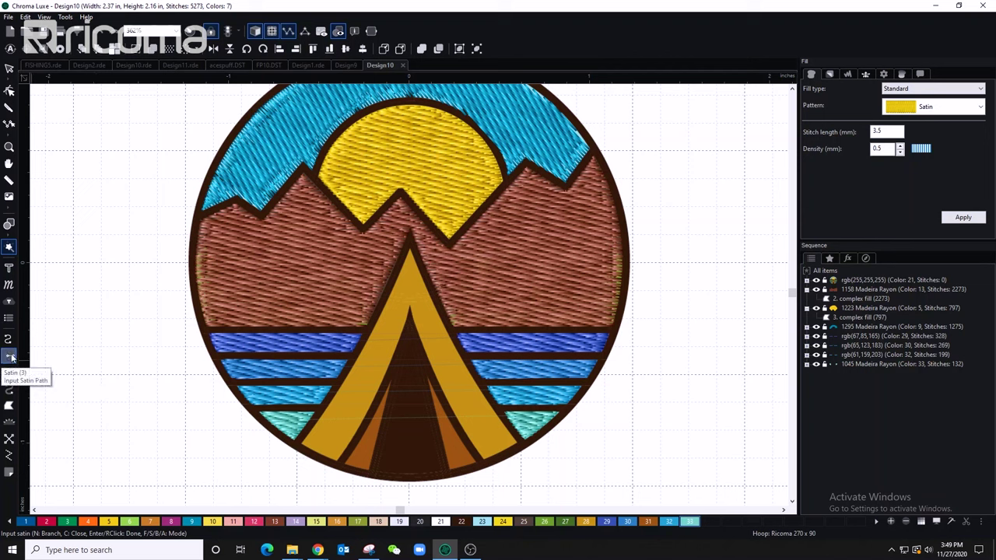
left_click(152, 527)
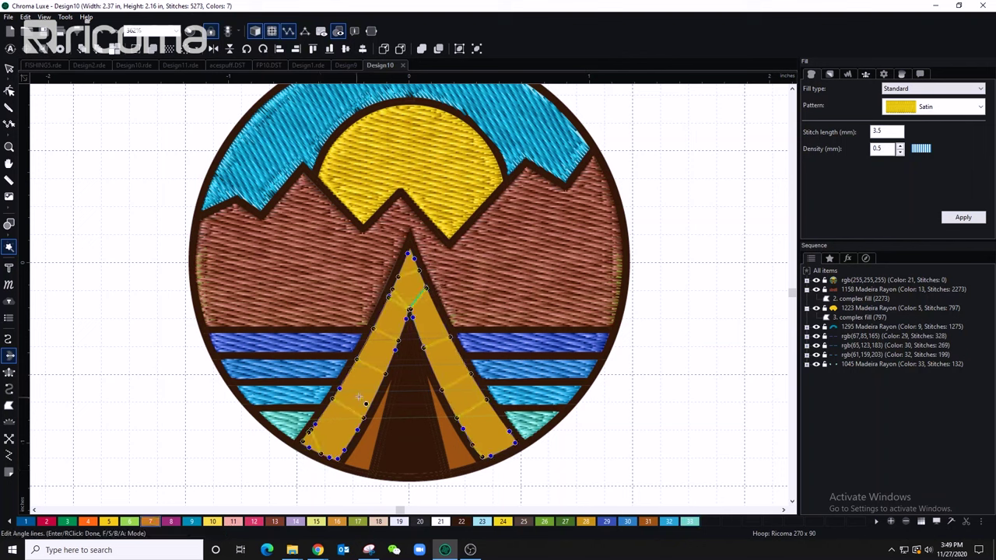
left_click(367, 395)
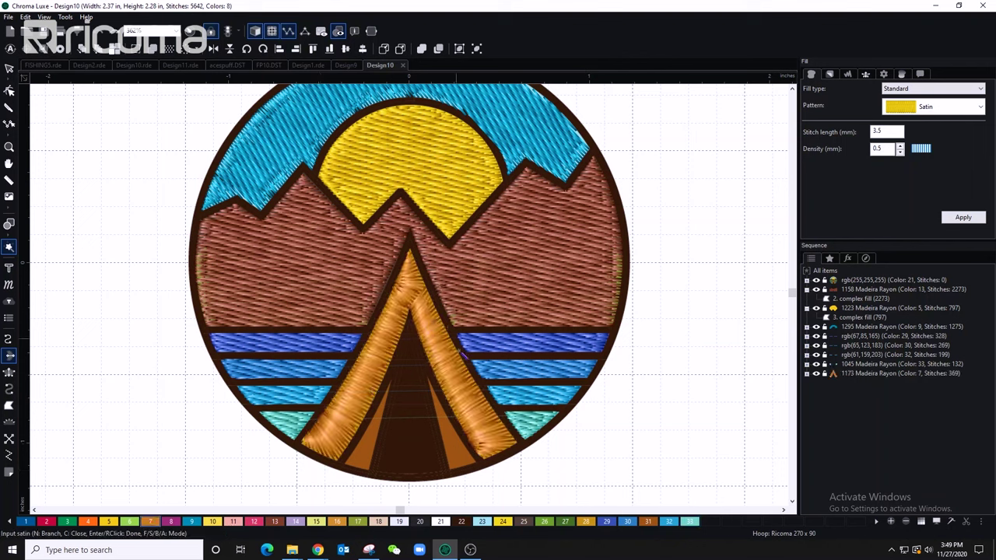
Step: Edit the tent satin's outline and delete all of its angle lines
scroll(416, 297, "up", 3)
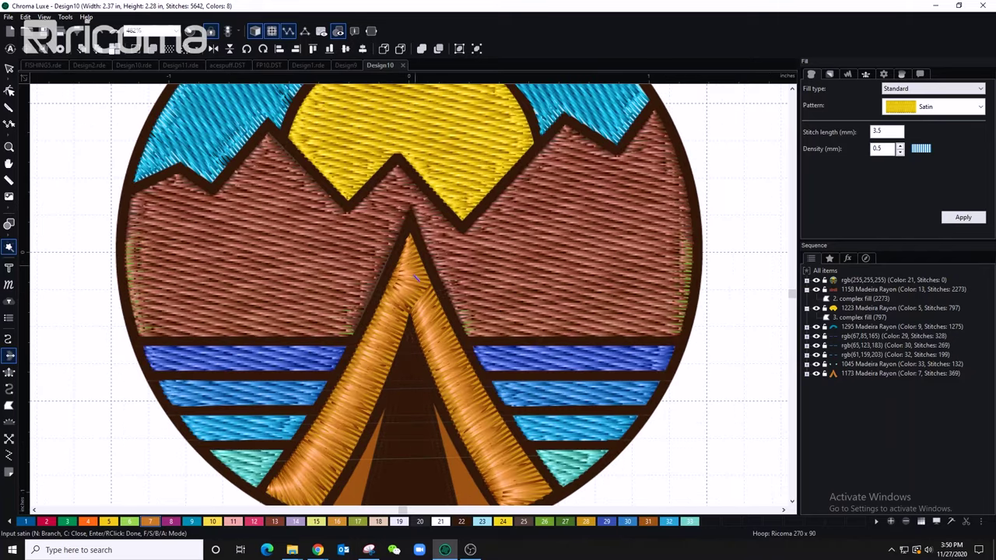
scroll(439, 321, "down", 1)
left_click(9, 91)
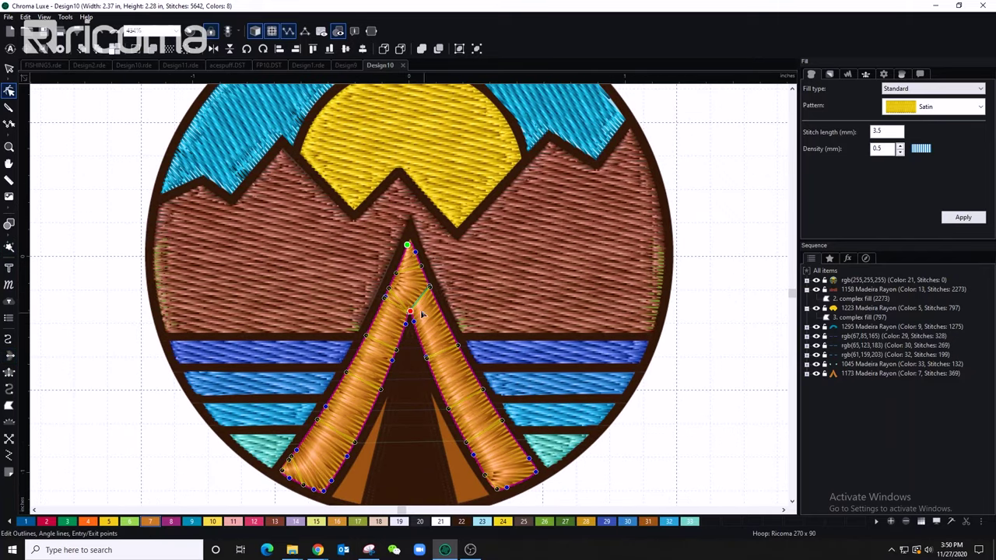
right_click(397, 352)
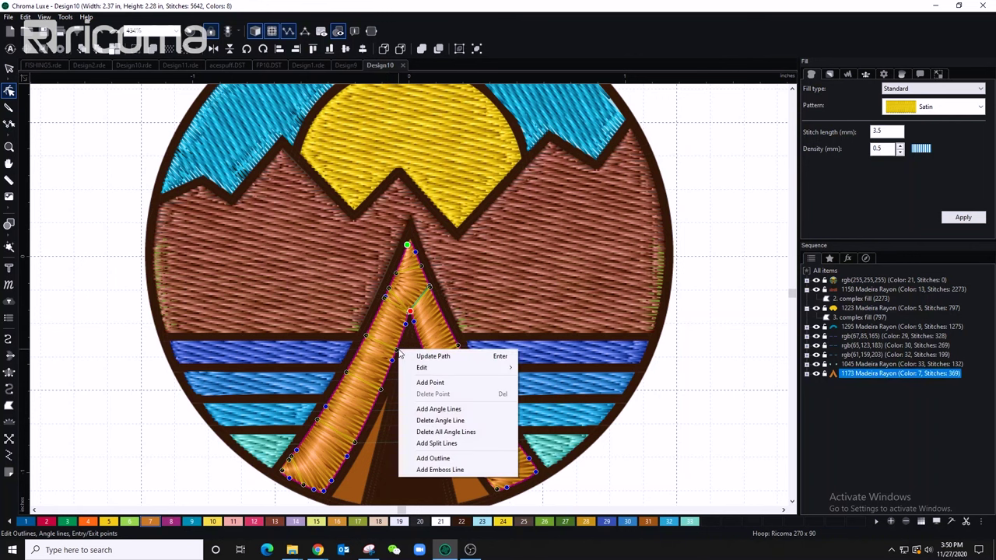
left_click(438, 433)
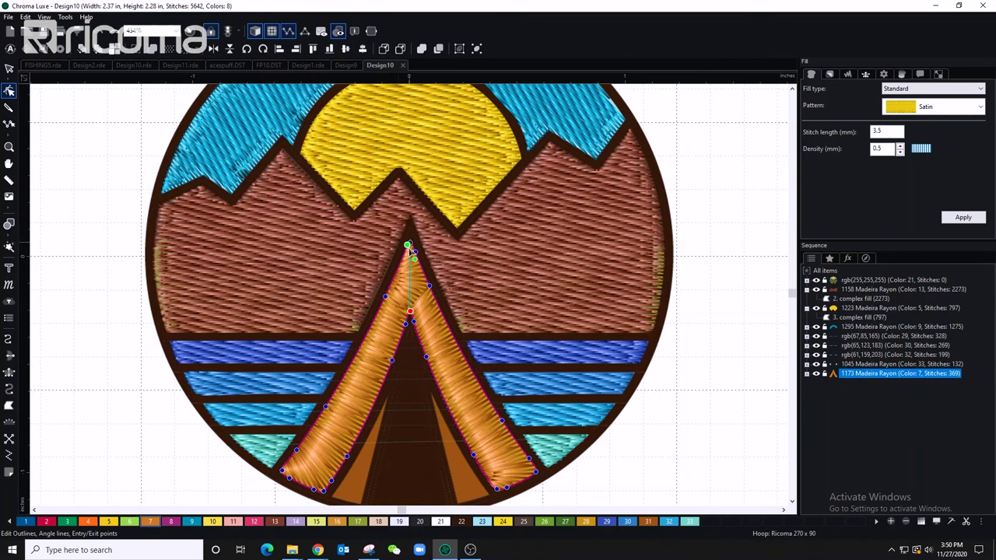
Step: Move the tent satin's entry point to the left leg's outer edge and delete the split line at the peak
left_click_drag(412, 254, 376, 315)
right_click(410, 245)
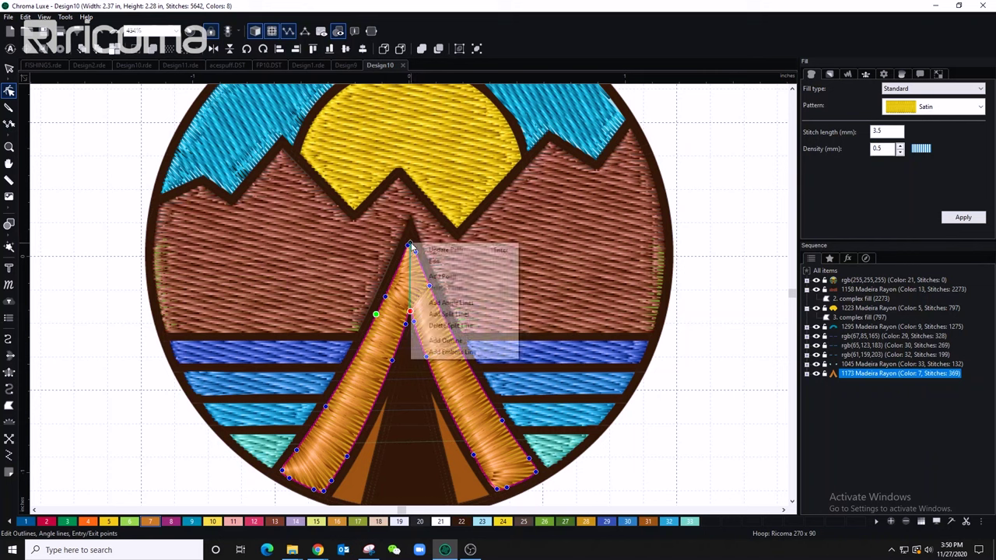
left_click(469, 327)
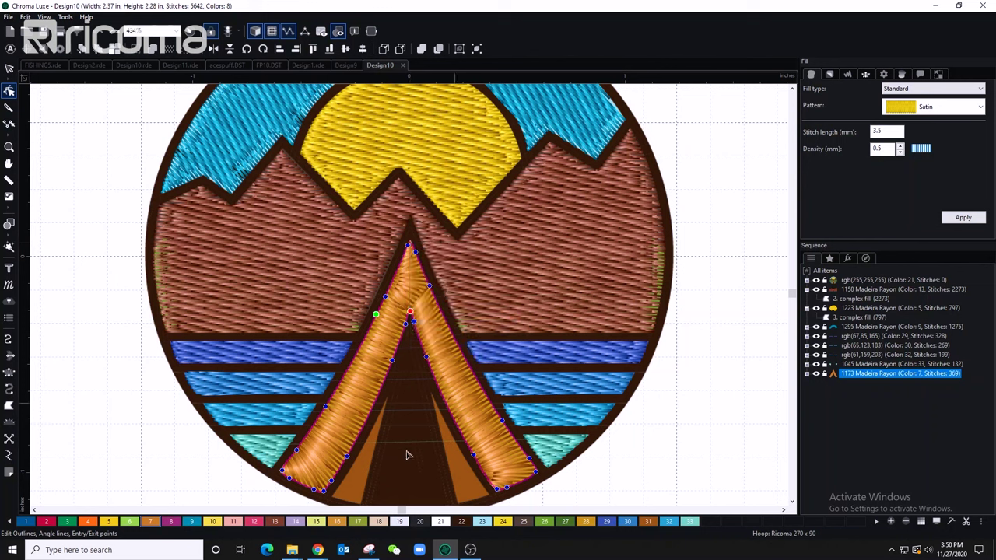
Step: Add new angle lines to the tent satin across the left leg, near the peak and across the right leg
right_click(333, 405)
left_click(351, 456)
left_click(397, 270)
left_click(425, 276)
left_click(418, 336)
left_click(443, 316)
left_click(493, 407)
left_click(462, 435)
Step: Set the tent satin's density to 0.3 mm and apply it
scroll(463, 297, "down", 4)
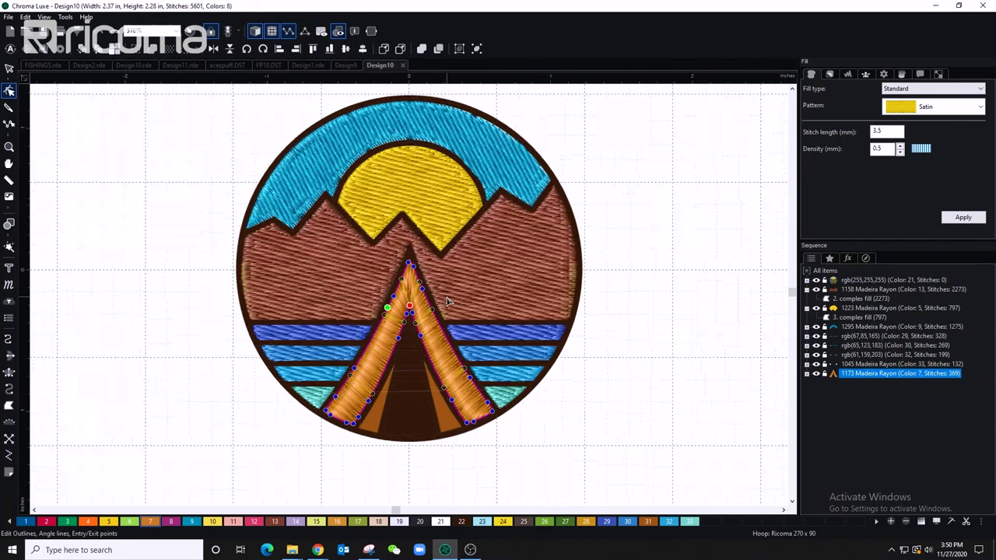
scroll(447, 302, "up", 2)
scroll(447, 302, "up", 3)
scroll(450, 302, "down", 2)
left_click(901, 153)
left_click(901, 153)
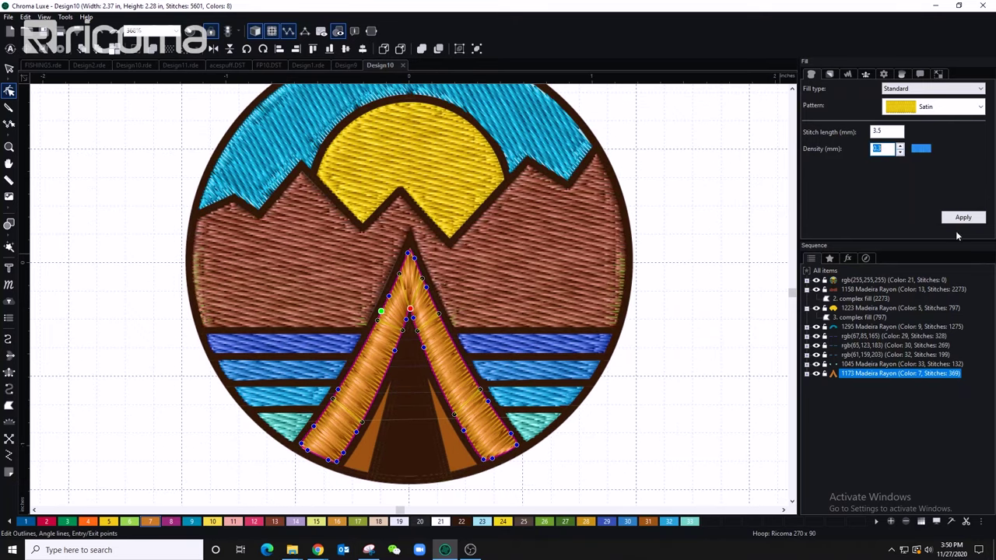
left_click(969, 218)
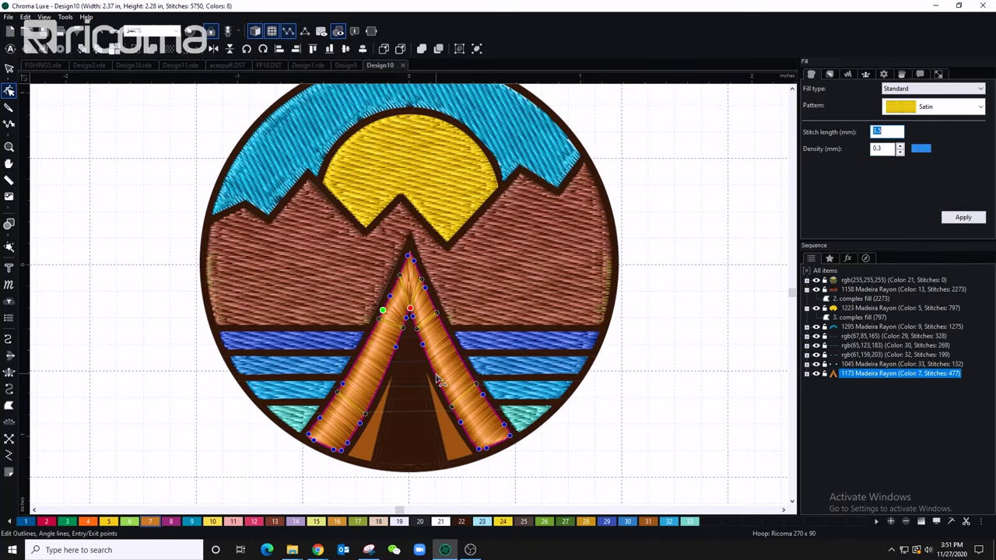
Step: Add a line point to the tent satin's outline at the peak, move it up to the tip and delete the neighbouring point
scroll(436, 277, "up", 5)
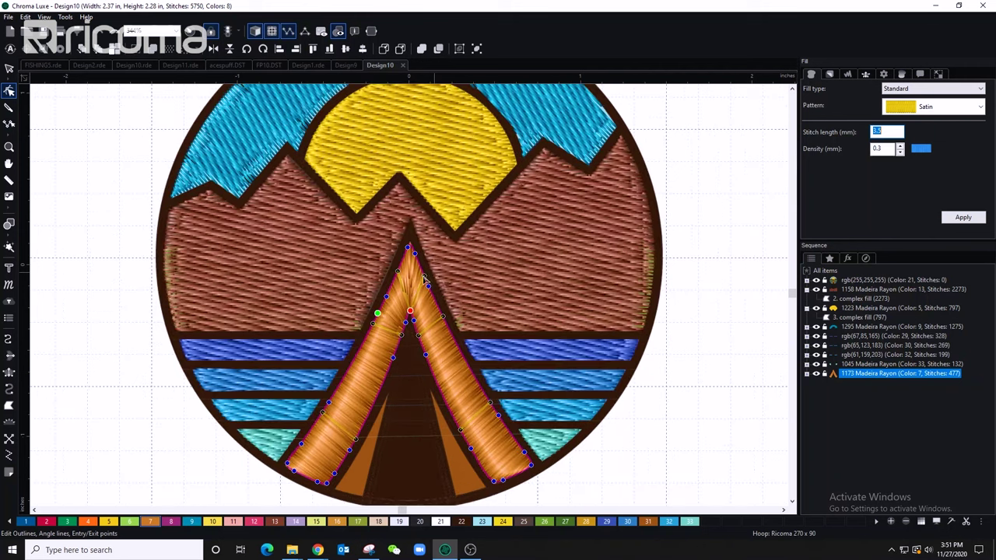
scroll(426, 258, "up", 2)
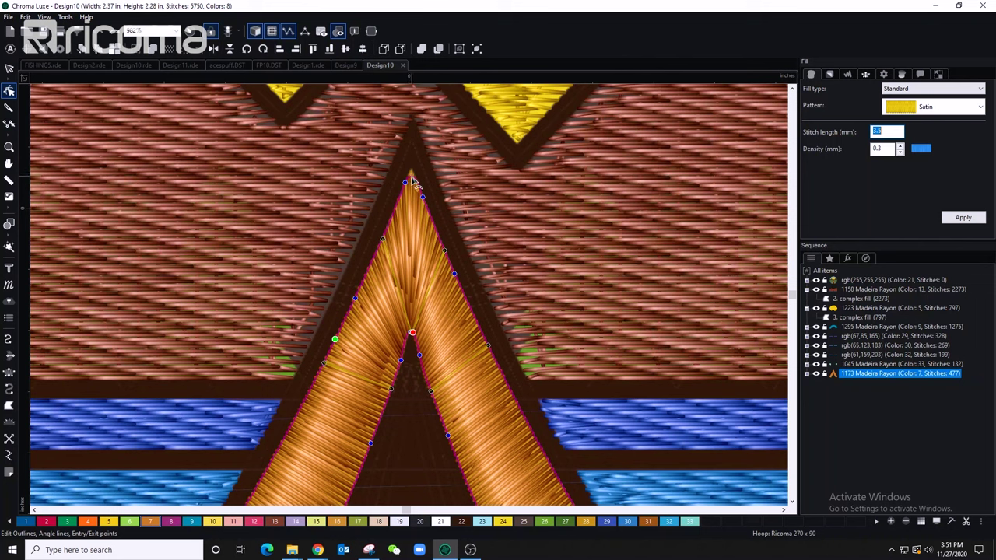
right_click(415, 181)
left_click(444, 209)
right_click(414, 181)
left_click(438, 234)
left_click_drag(414, 179, 414, 170)
right_click(406, 183)
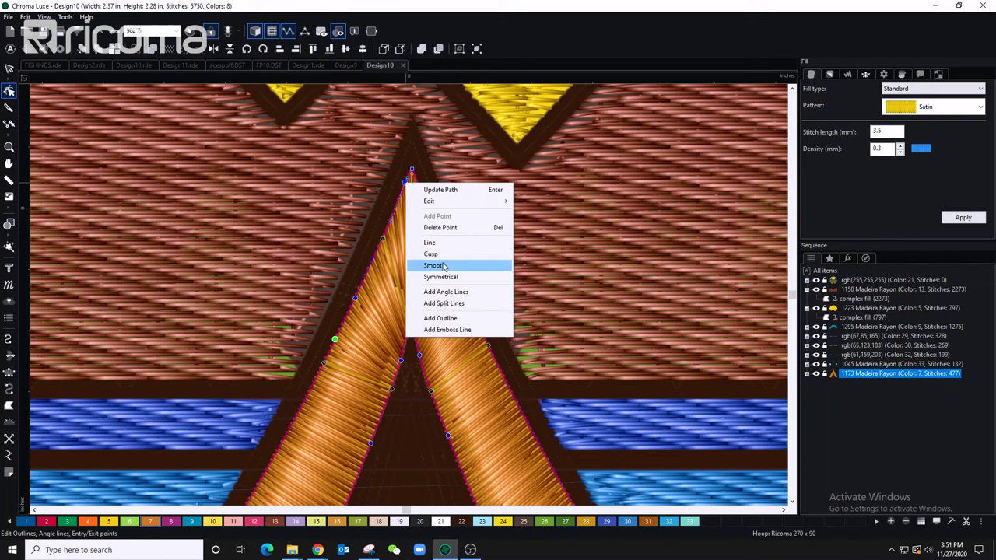
left_click(451, 227)
scroll(408, 275, "down", 2)
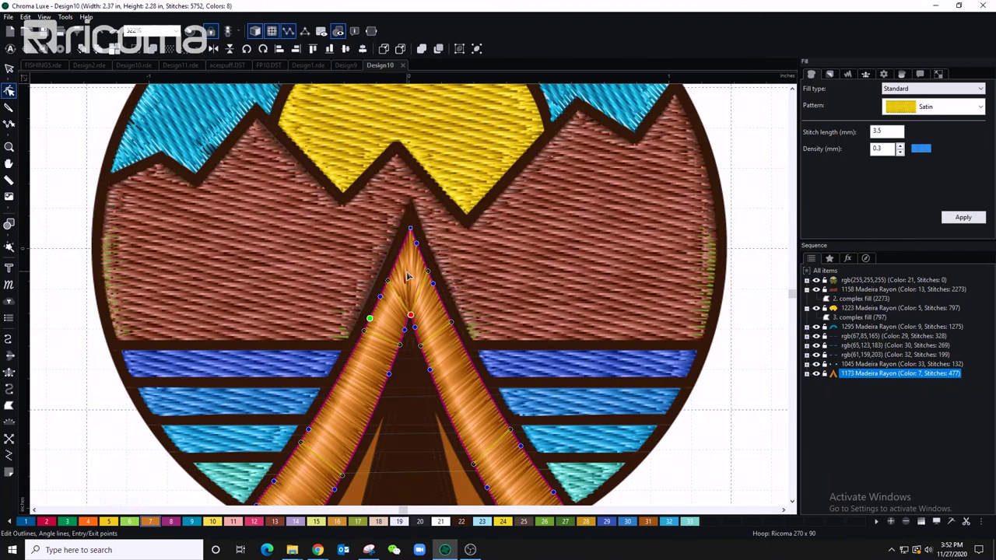
Step: Move the tent satin's entry point to the right leg's bottom outer corner and its exit point to the left leg's bottom outer corner
scroll(438, 304, "down", 2)
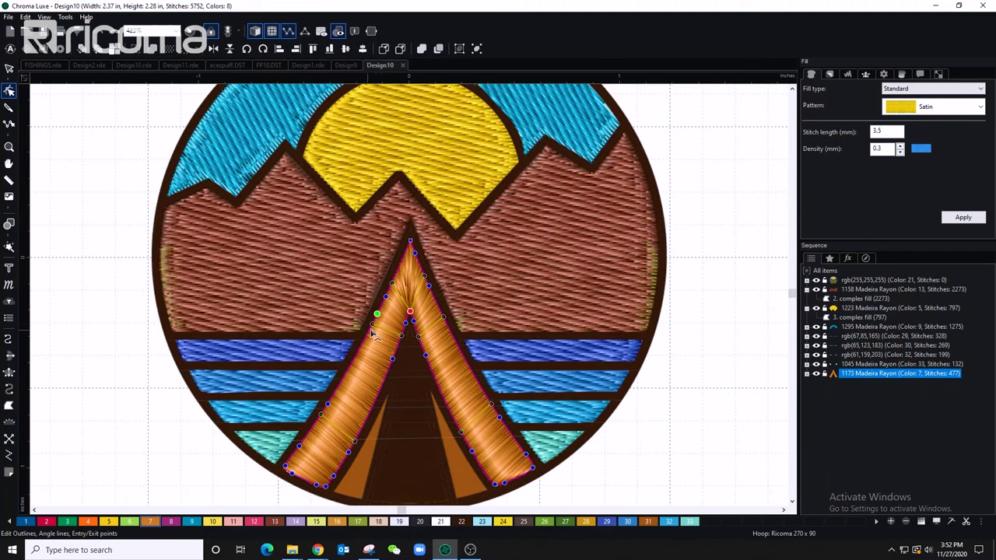
left_click_drag(376, 315, 534, 467)
left_click_drag(411, 314, 227, 498)
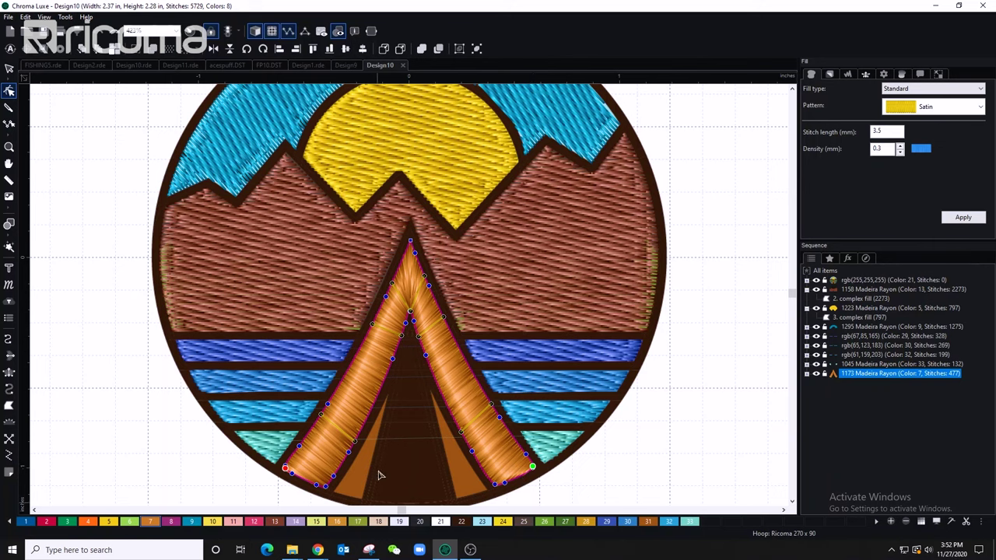
scroll(371, 435, "down", 1)
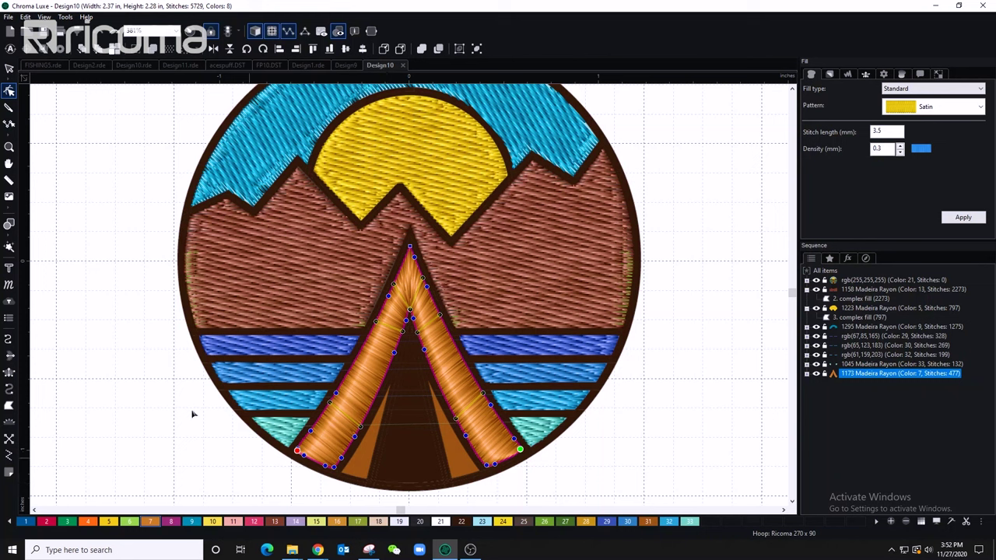
Step: Create satin fills from the two narrow flap shapes inside the tent in Madeira Rayon 1158 Cinnamon
left_click(8, 355)
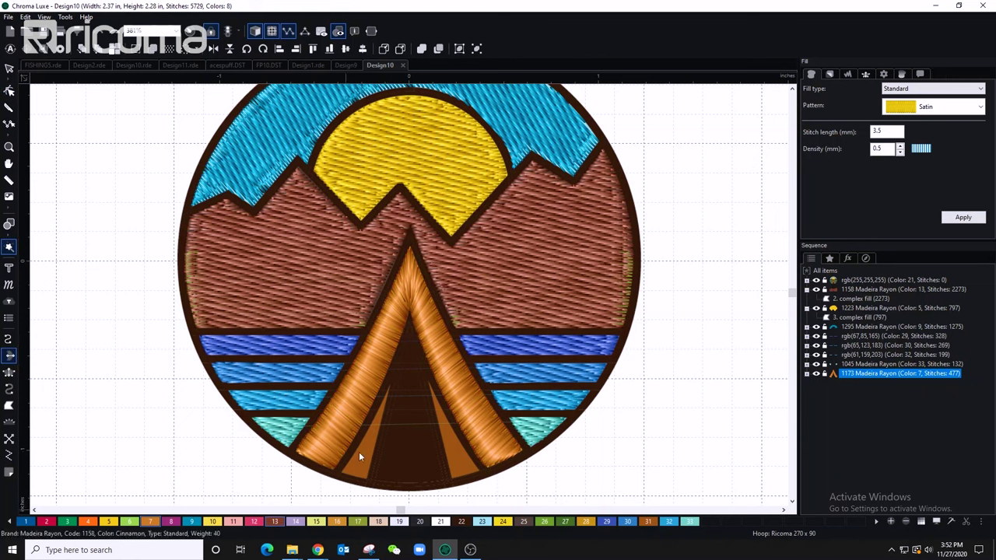
key("Return")
scroll(352, 447, "up", 3)
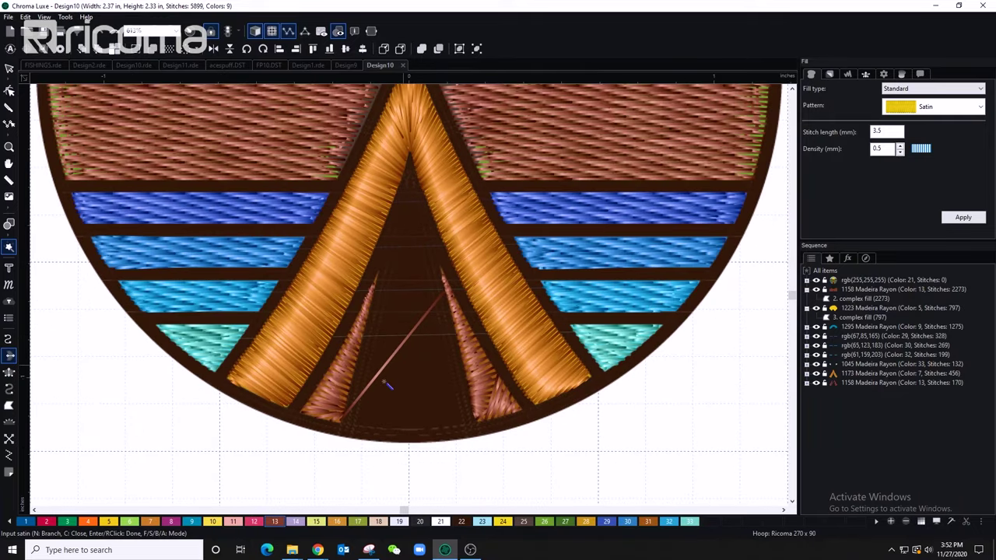
scroll(421, 343, "down", 4)
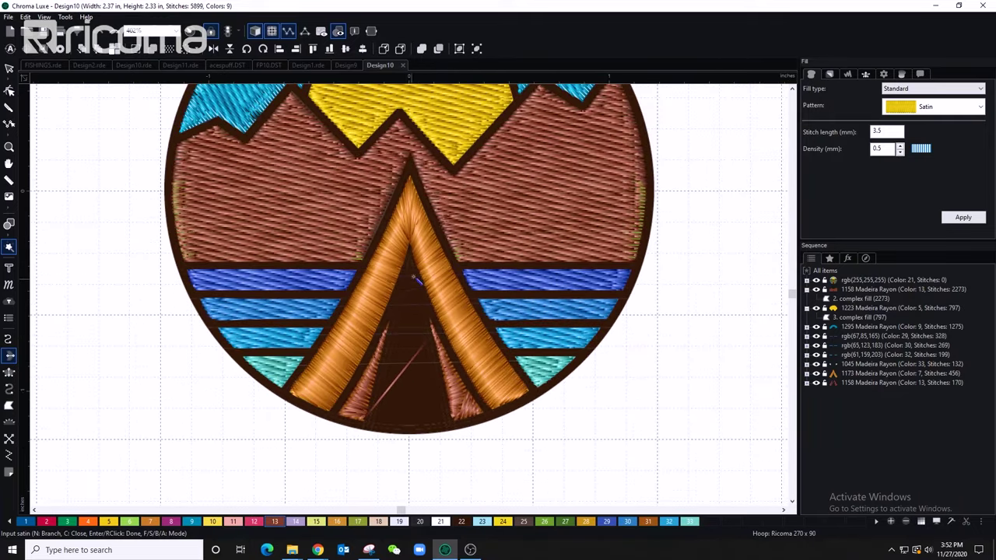
scroll(421, 336, "down", 1)
scroll(421, 336, "up", 2)
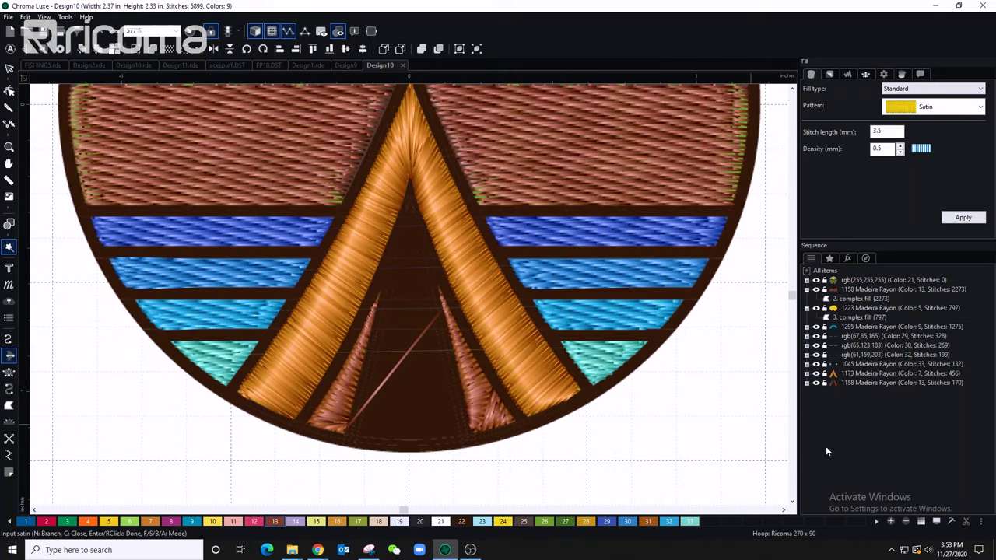
Step: Edit the outline of the left inner flap's satin and delete all of its angle lines
left_click(807, 383)
left_click(847, 393)
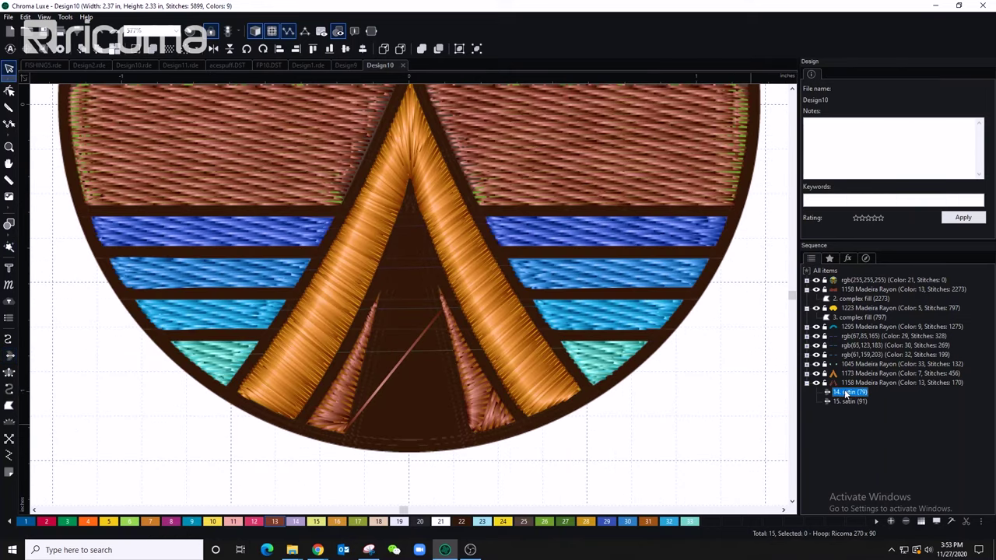
left_click(9, 92)
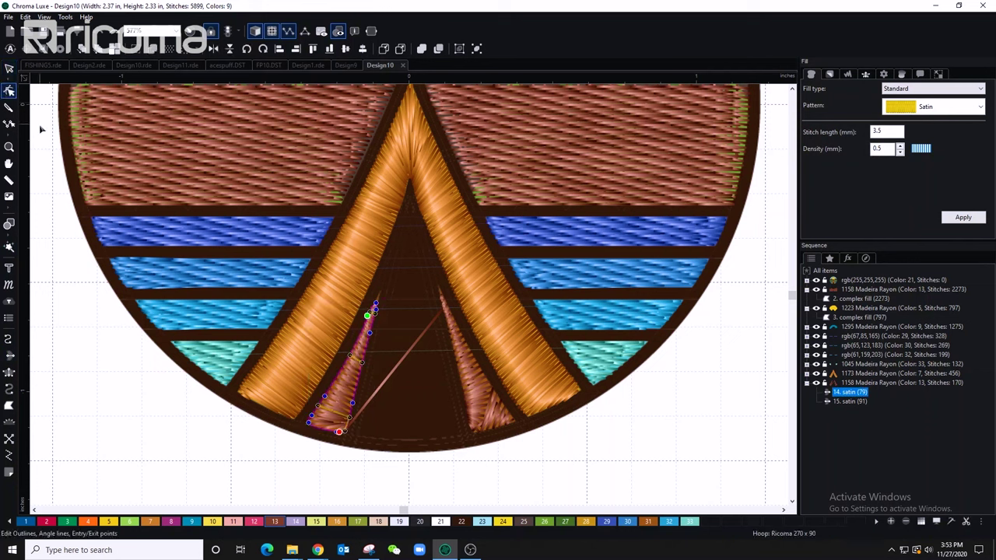
right_click(351, 420)
left_click(393, 371)
Step: Add one angle line across the lower part of the left flap's satin and move its entry point to the flap's tip
right_click(337, 379)
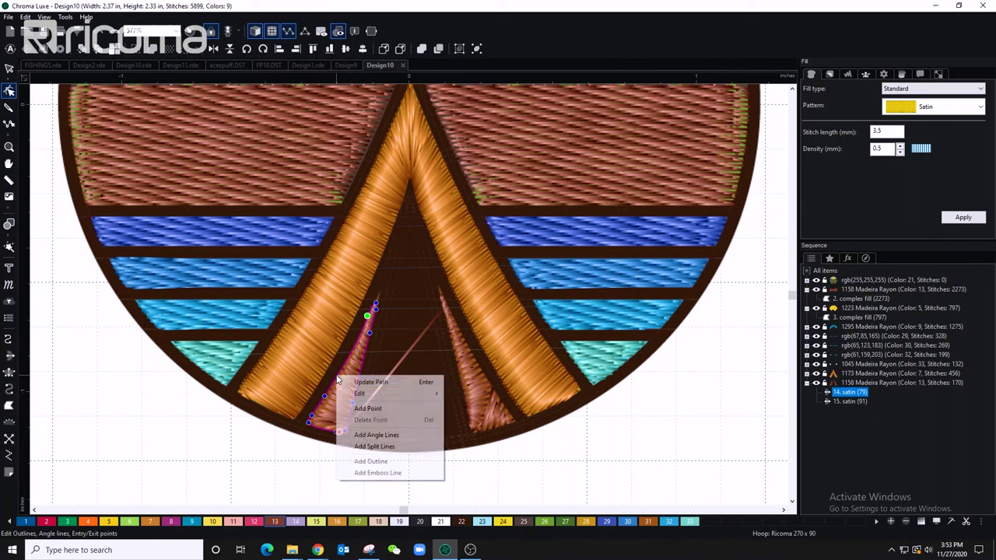
left_click(377, 435)
left_click(335, 380)
left_click(355, 387)
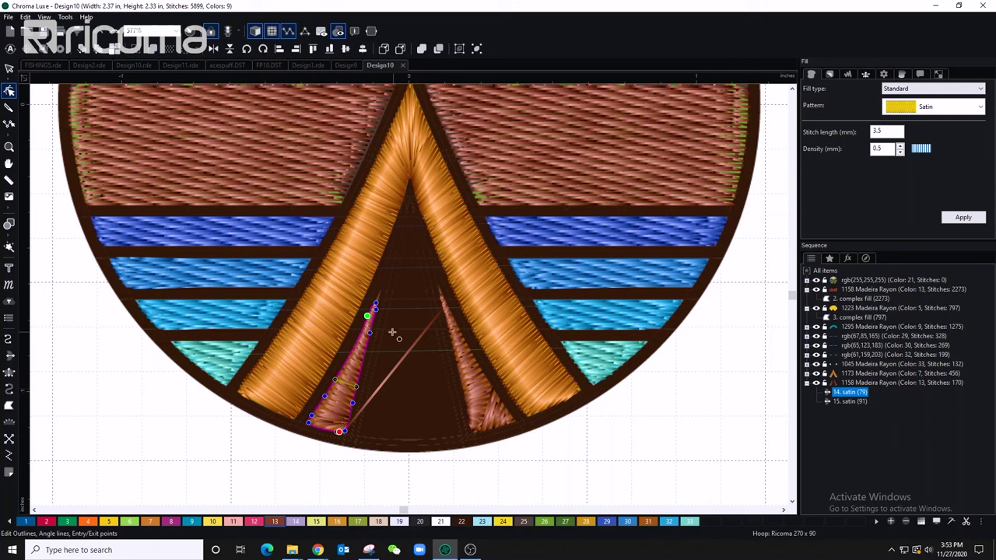
key("Return")
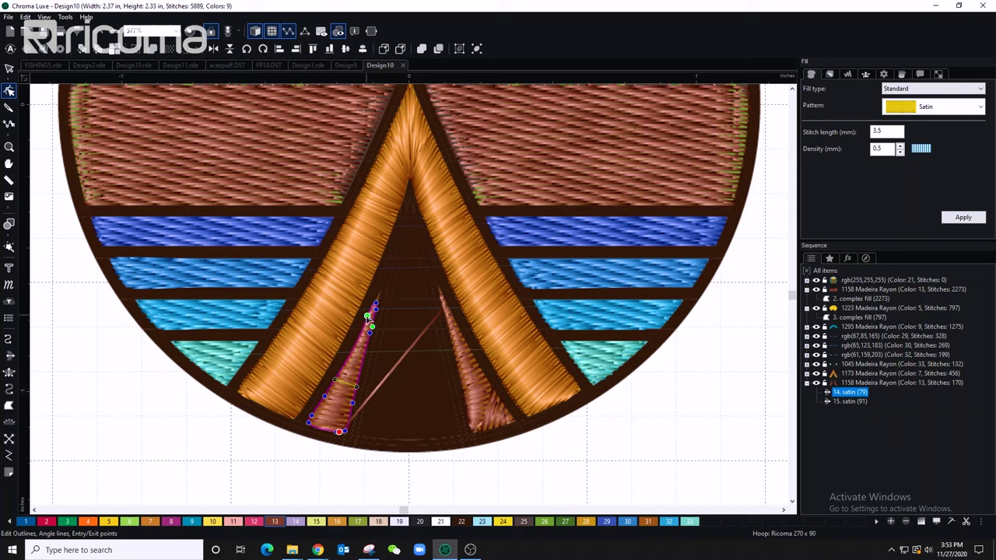
left_click_drag(369, 317, 381, 284)
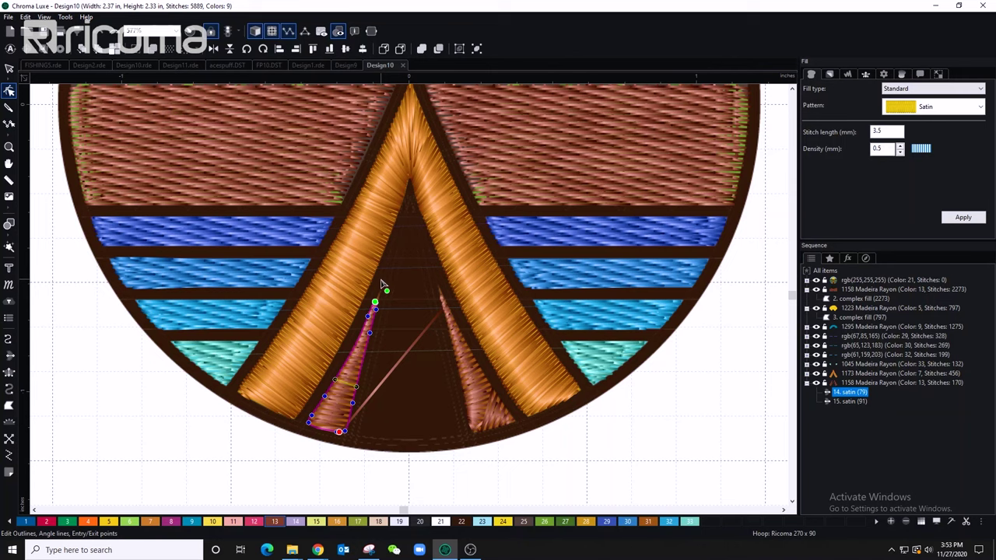